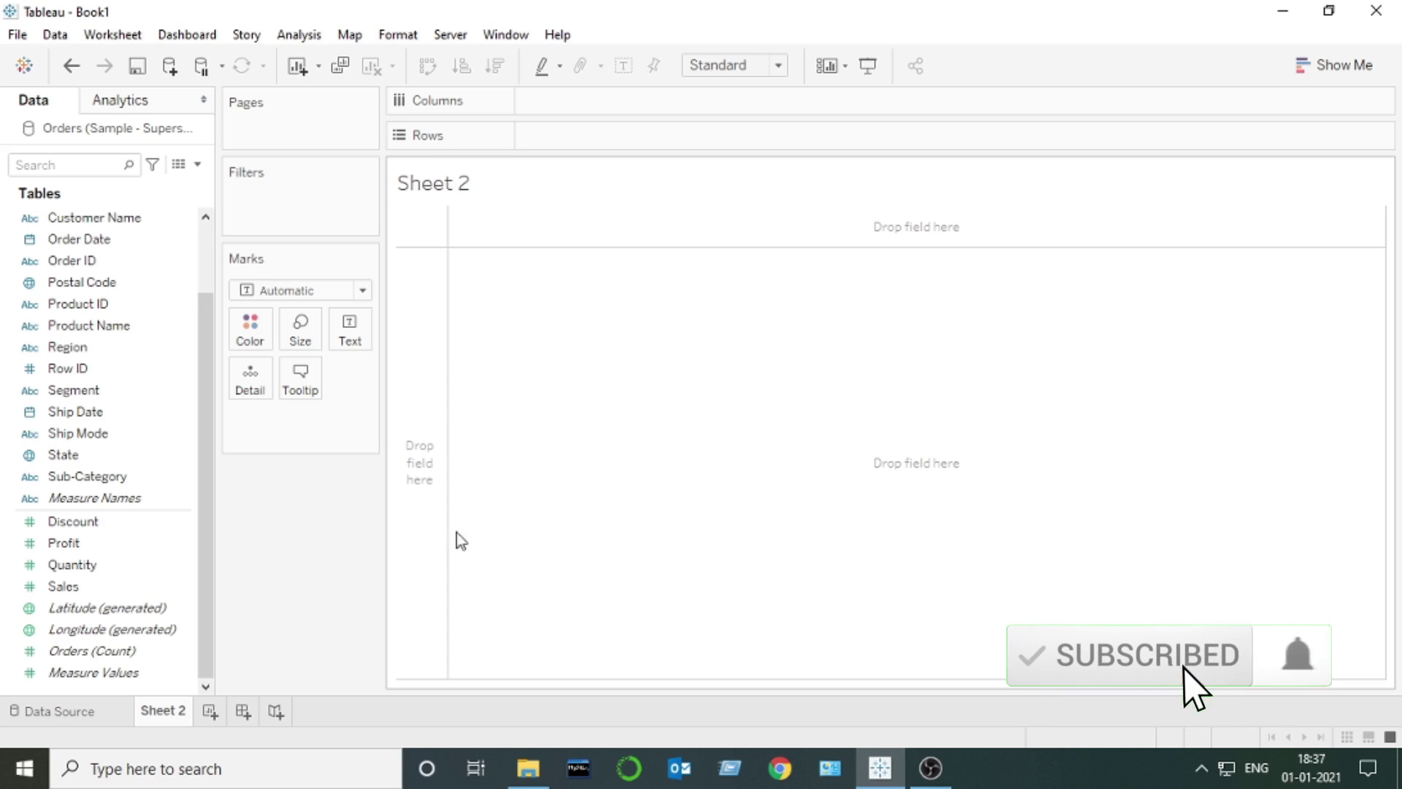
- Rename Sheet 2 to 'dual axis'
double_click(149, 701)
type("das")
type("l axis")
key("Return")
- Build vertical SUM(Sales) bars for each Category by placing Category and Sales, then swapping rows and columns
left_click_drag(207, 391, 218, 275)
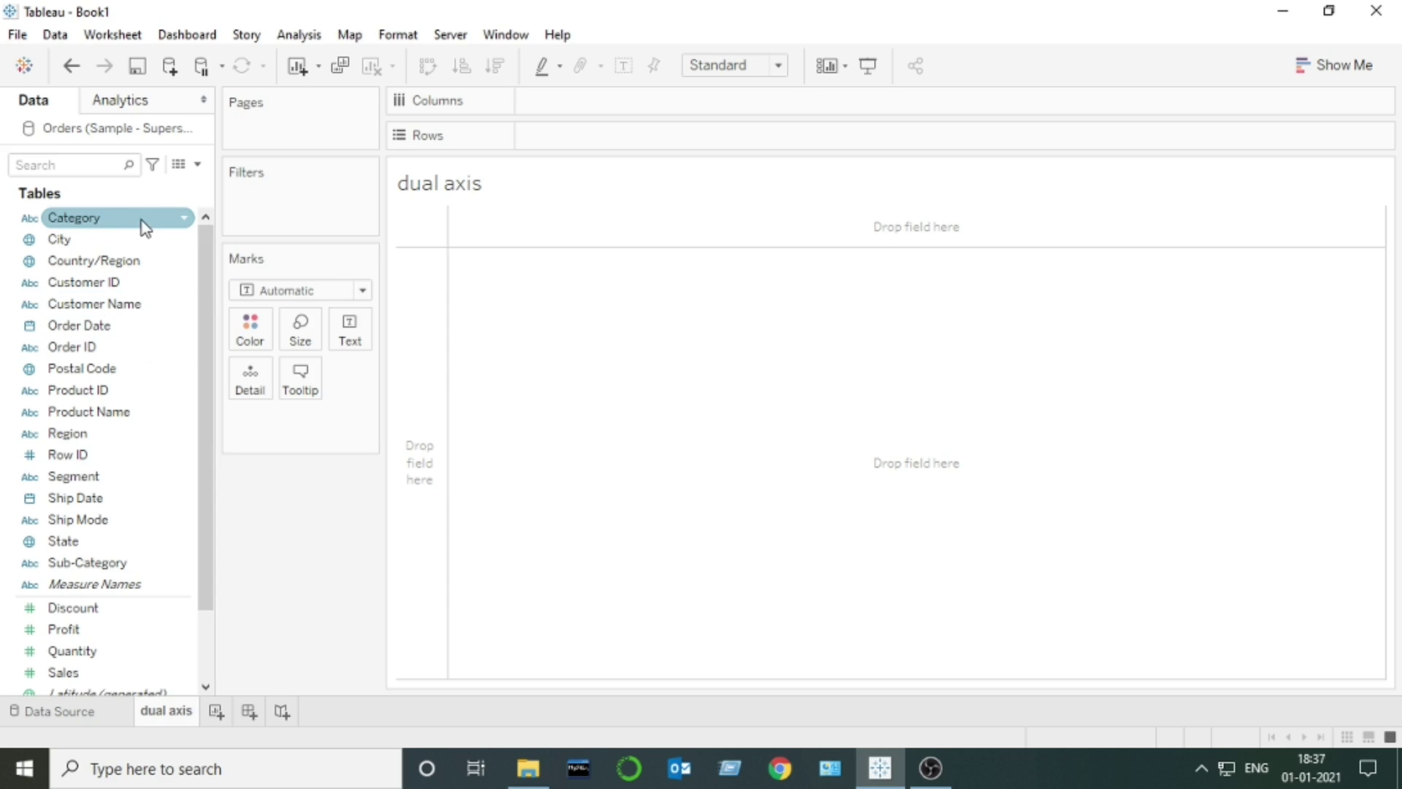
left_click_drag(119, 219, 647, 135)
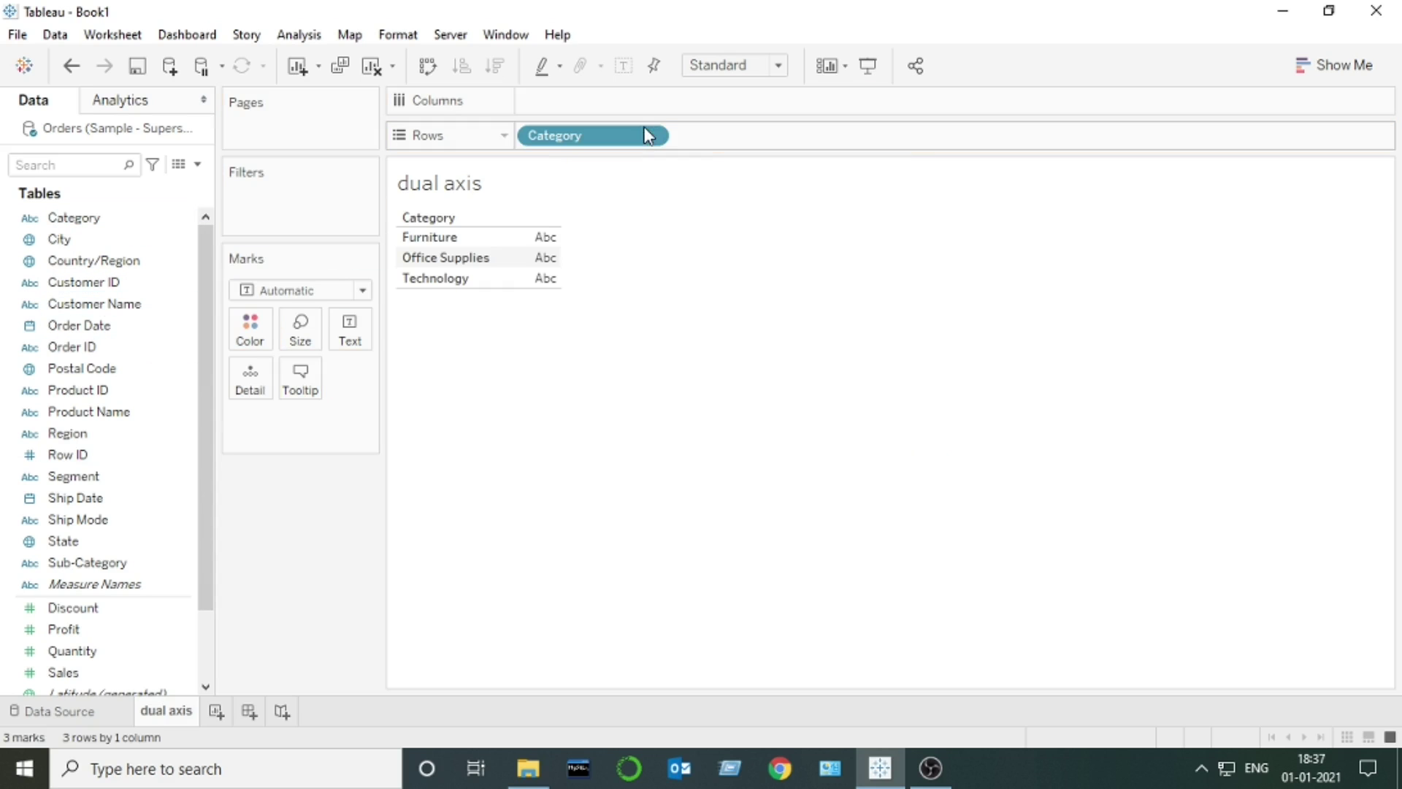
left_click_drag(210, 292, 210, 513)
left_click_drag(60, 584, 567, 92)
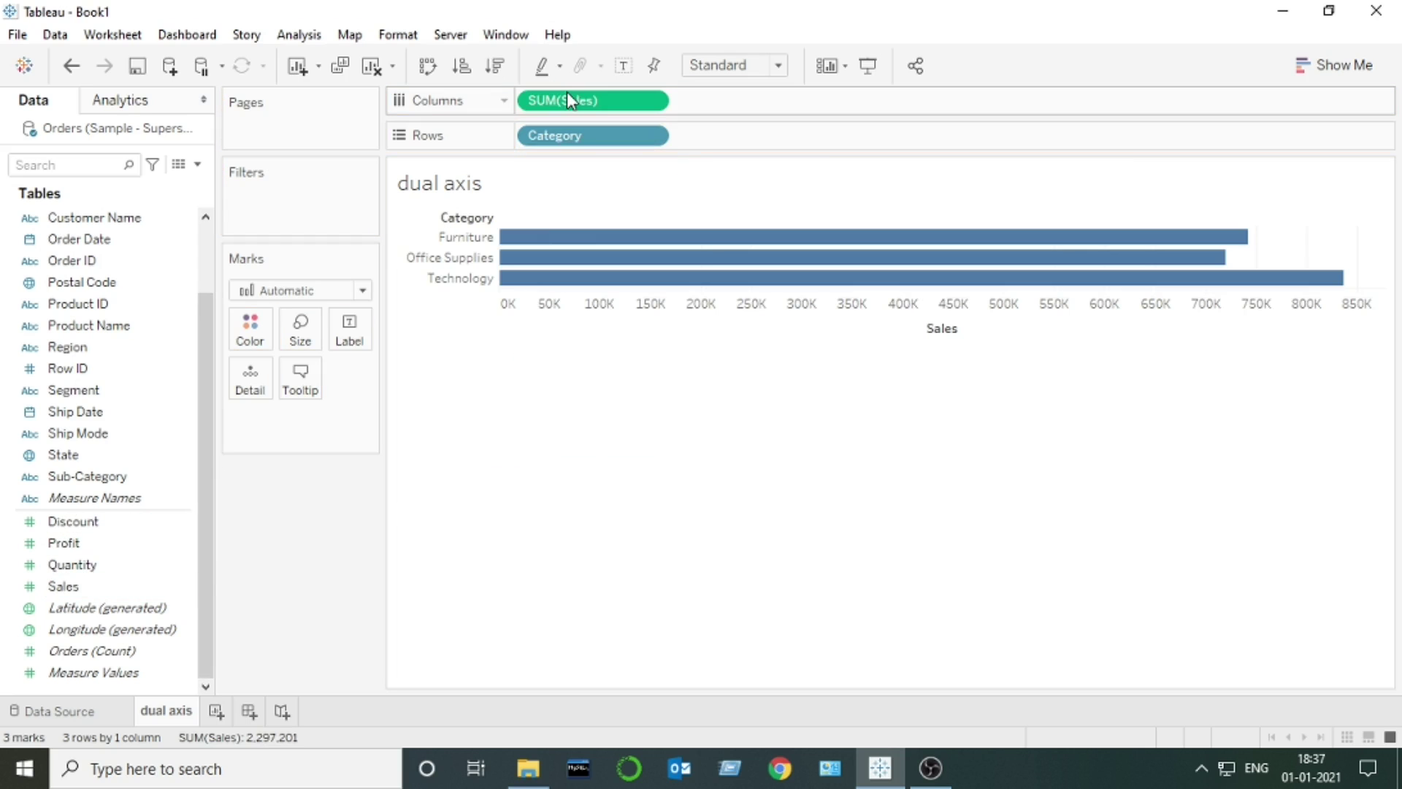
left_click(427, 70)
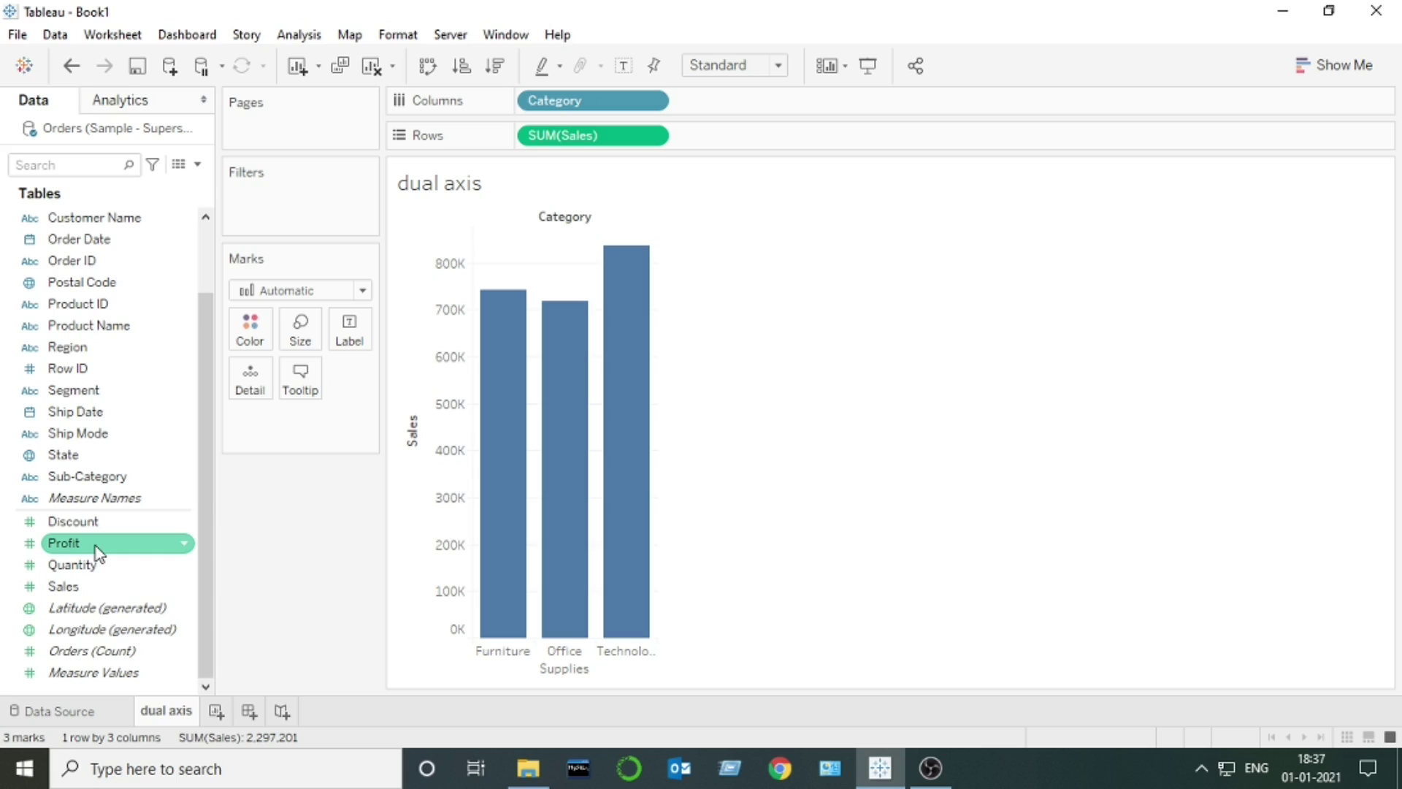
- Add Profit on a second axis and set the SUM(Sales) mark type to Bar
left_click_drag(99, 553, 658, 436)
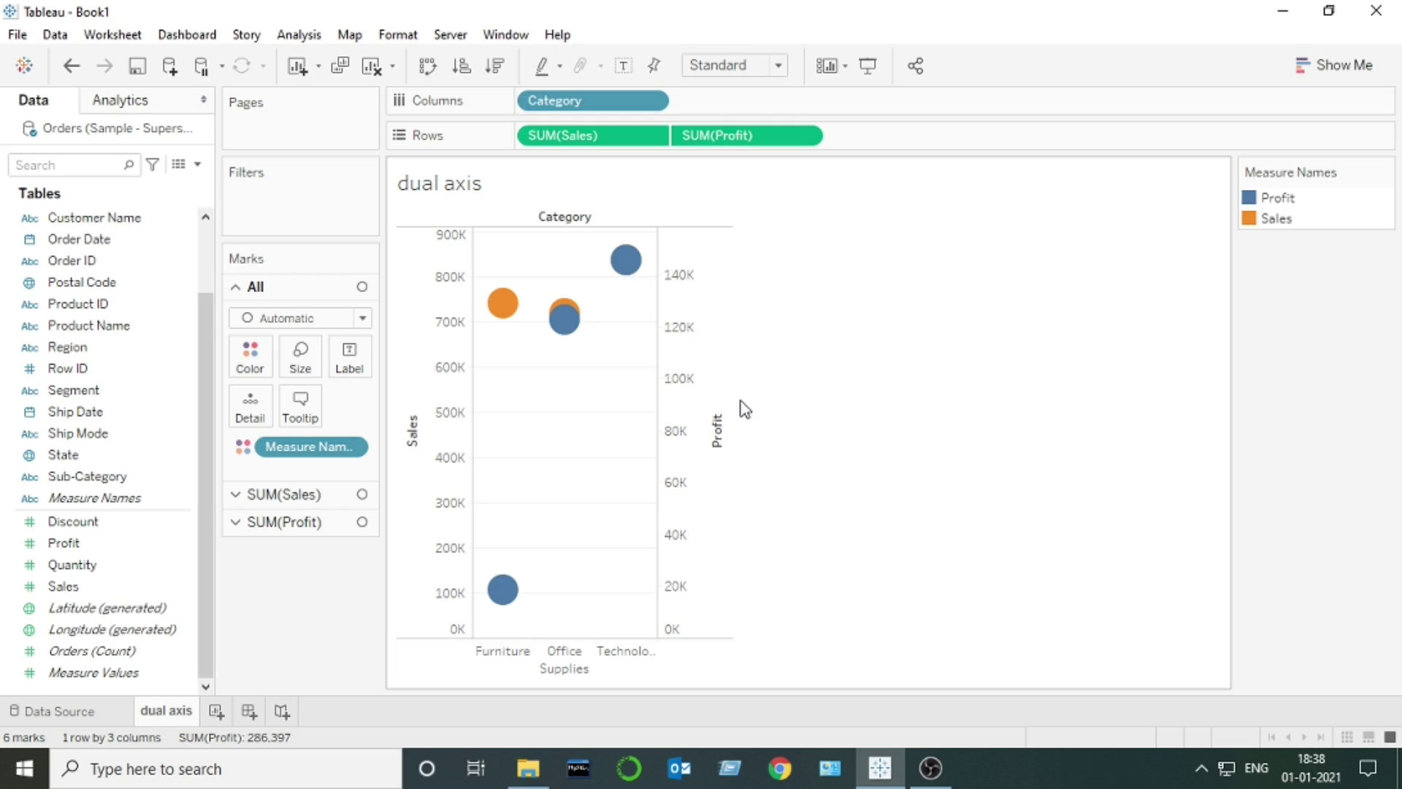
left_click(278, 494)
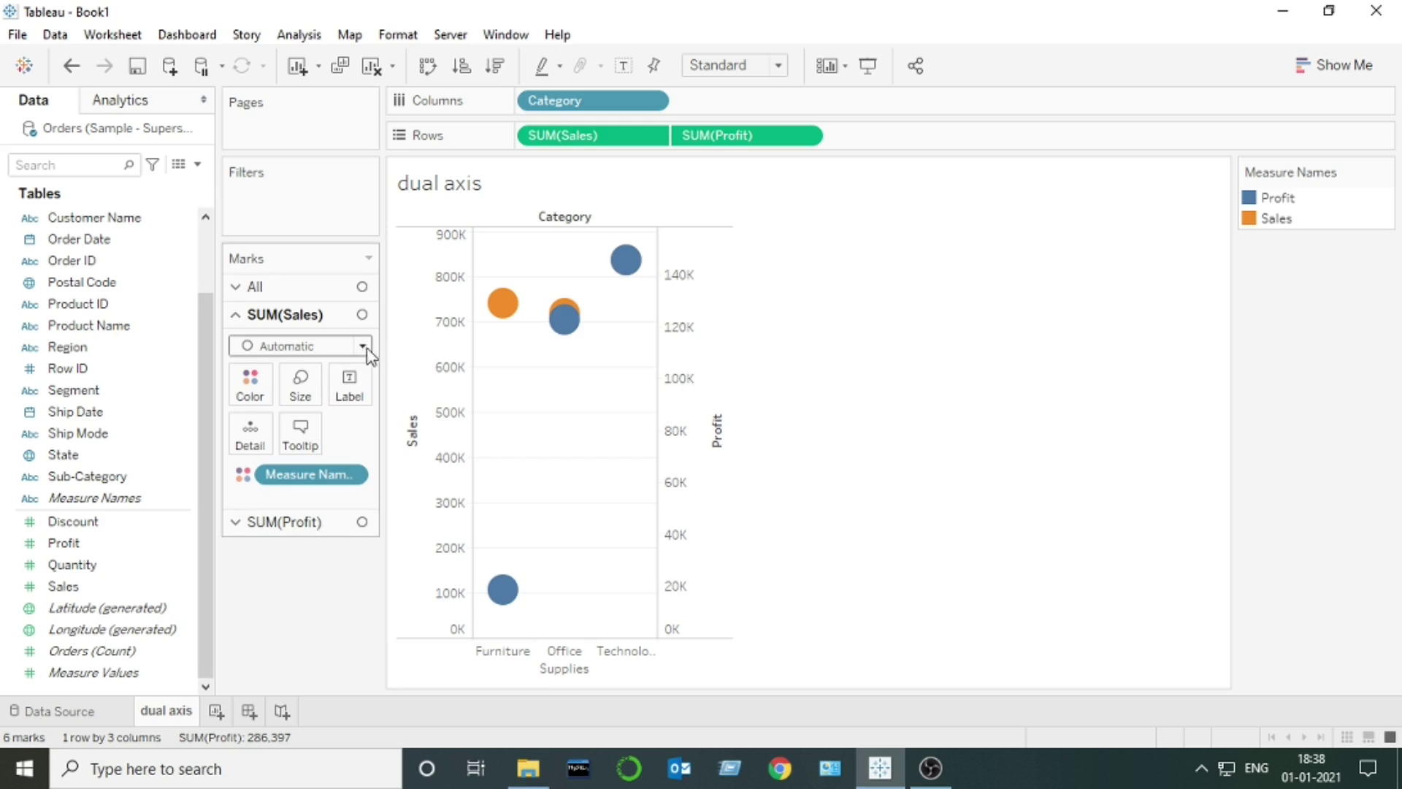
left_click(362, 347)
left_click(293, 393)
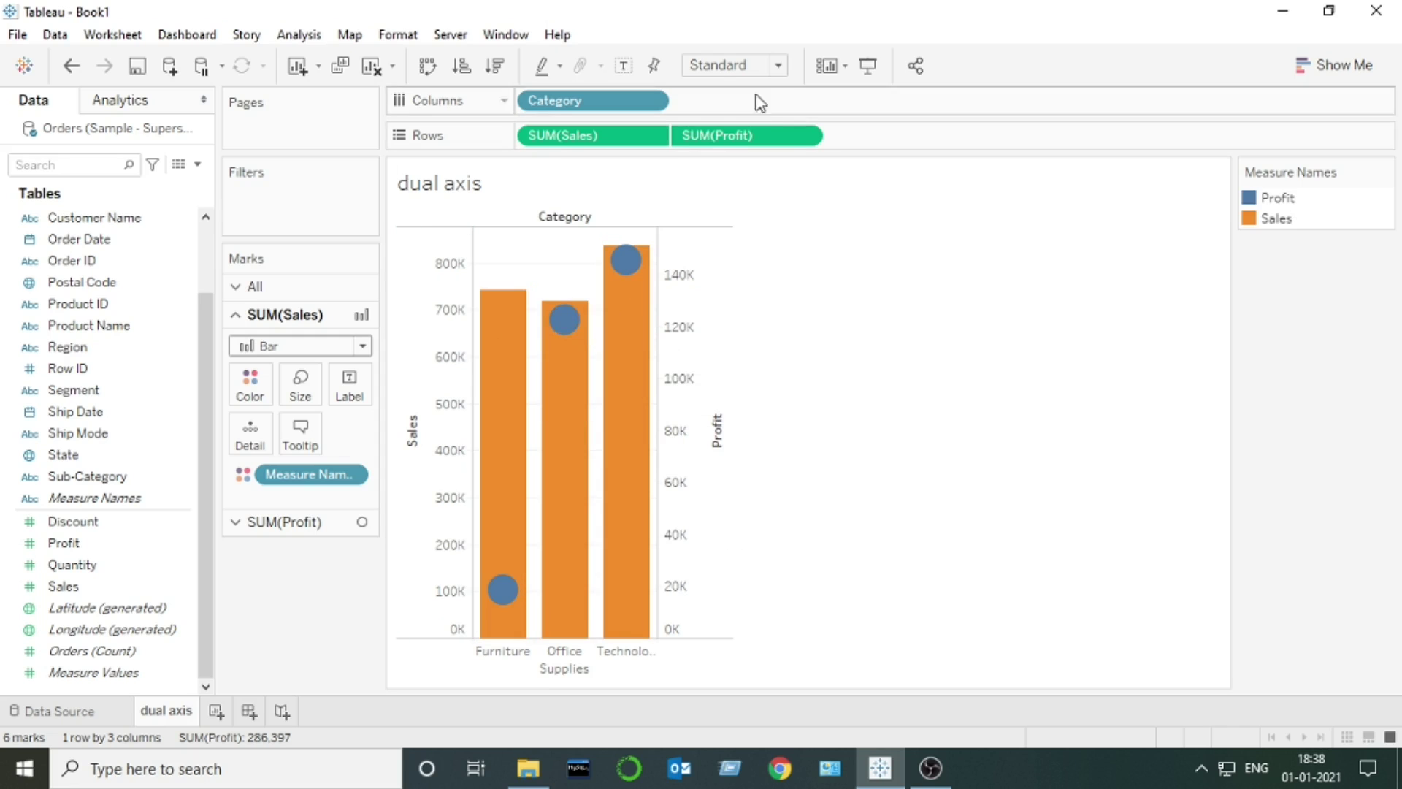
- Fit the chart to Entire View and add a new blank worksheet
left_click(777, 67)
left_click(739, 136)
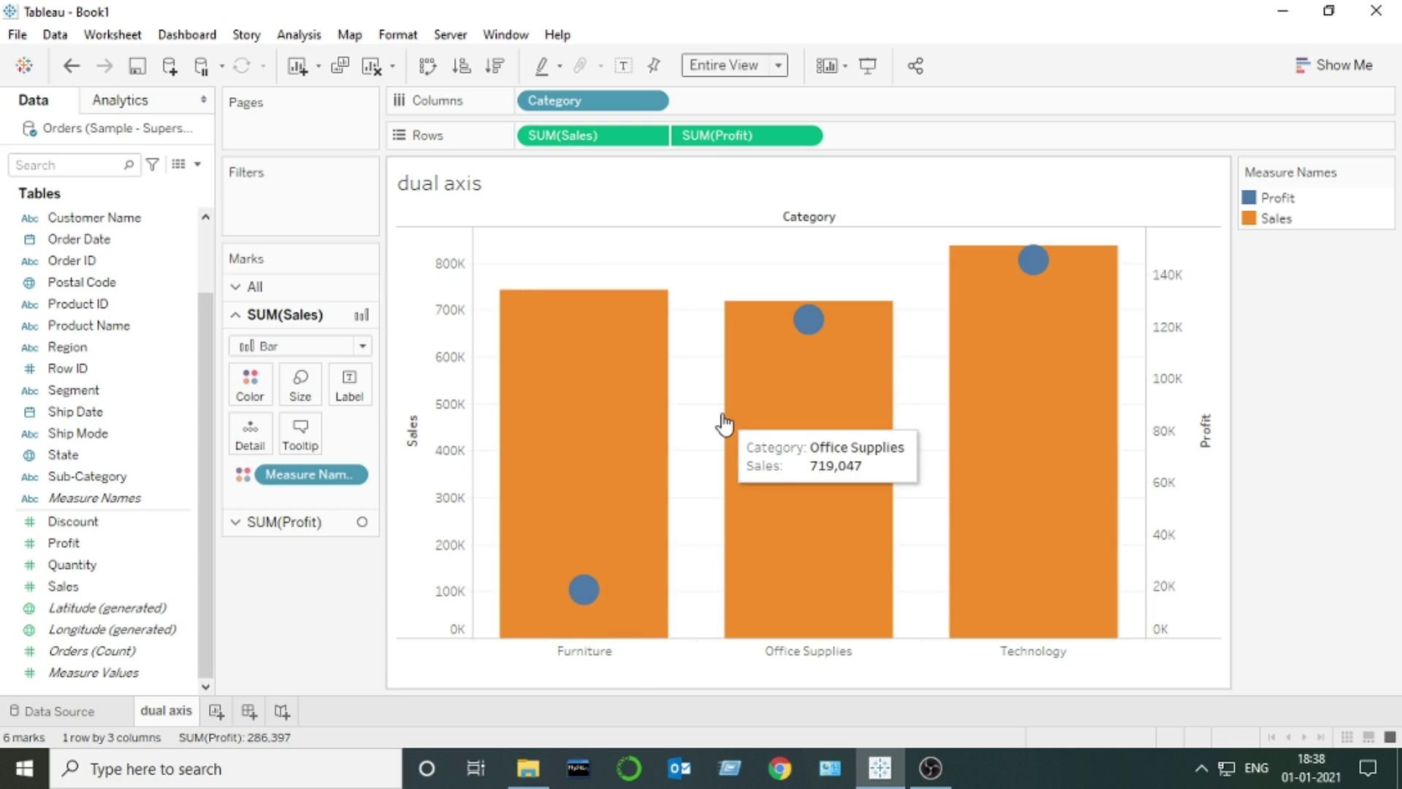
left_click(216, 711)
- Rename the new worksheet to 'combined axis'
double_click(228, 708)
key("BackSpace")
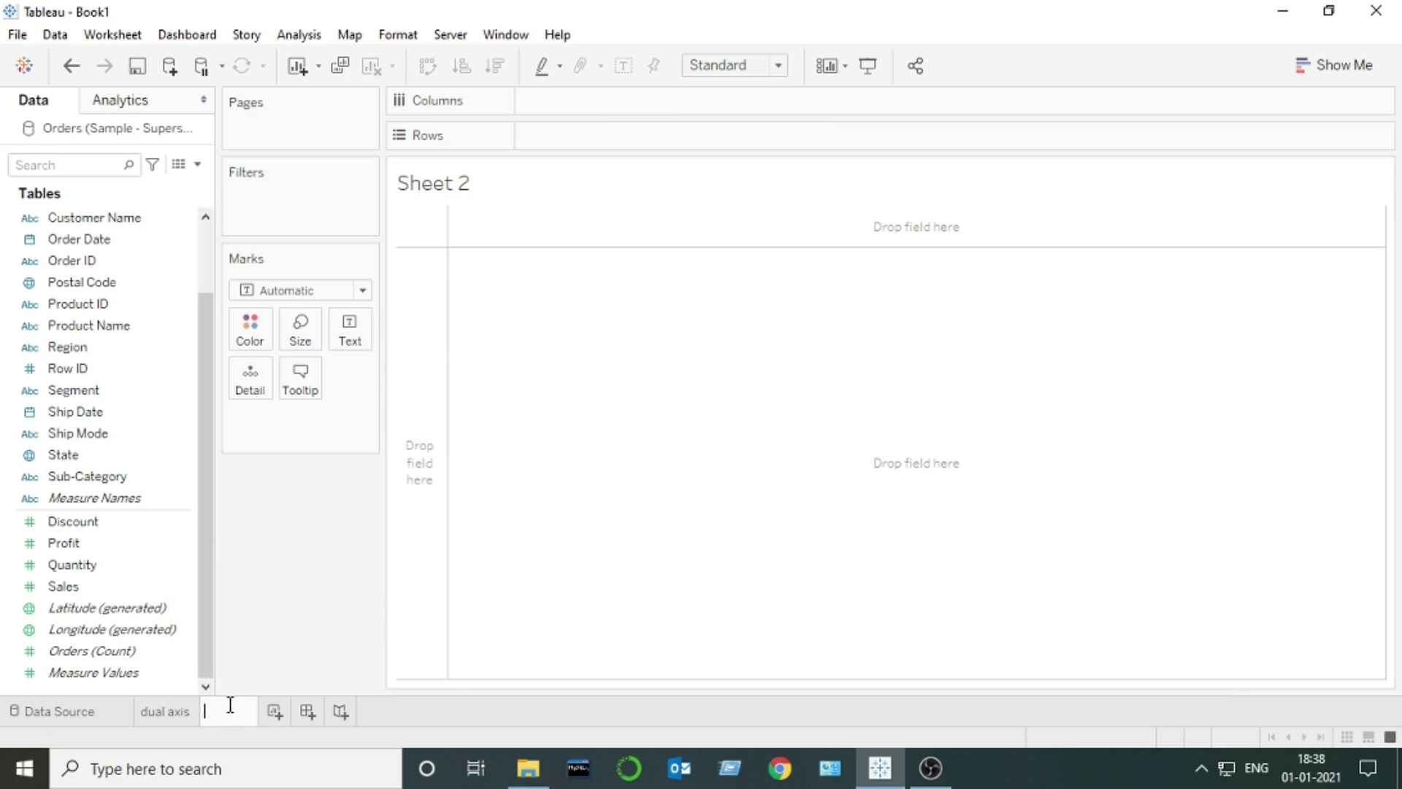
type("combined axis")
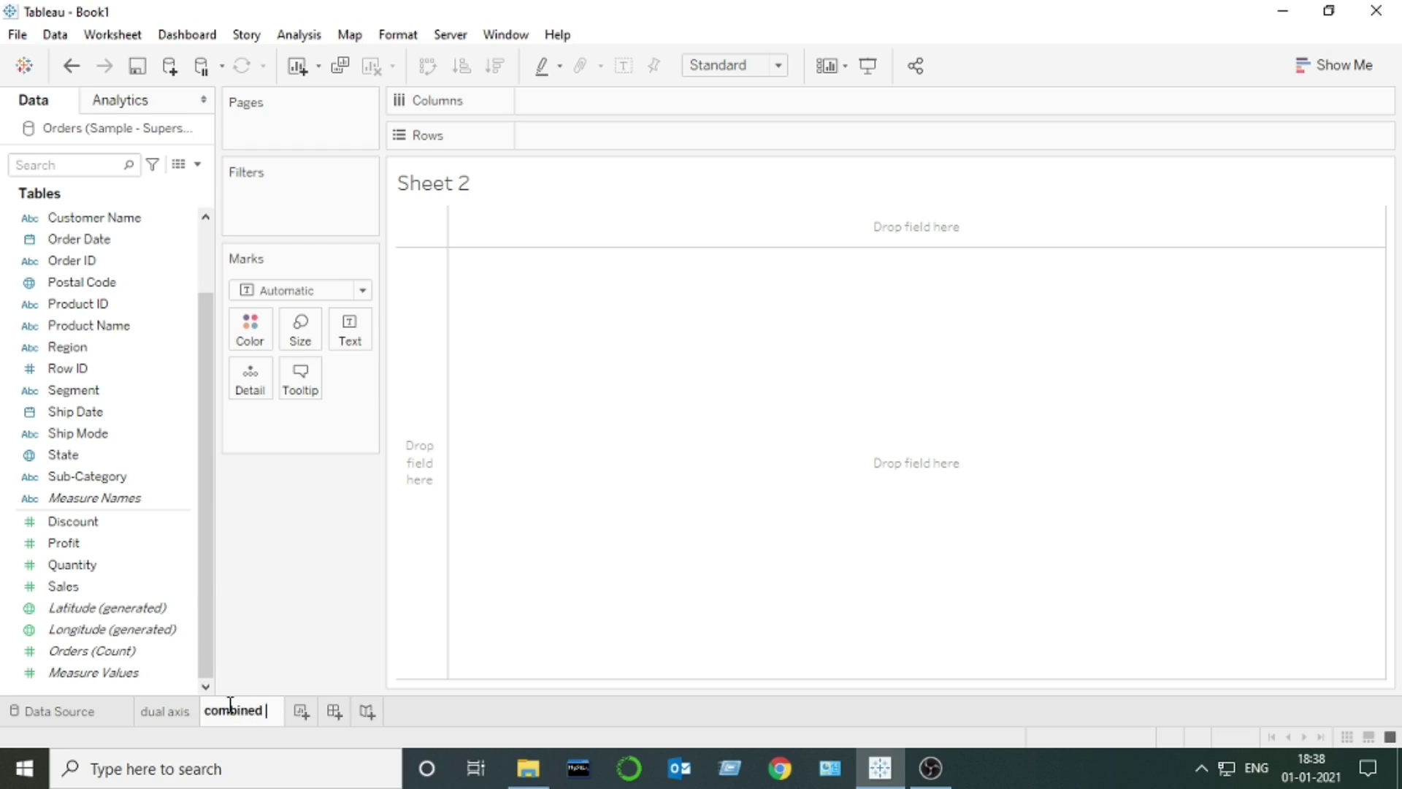
key("Return")
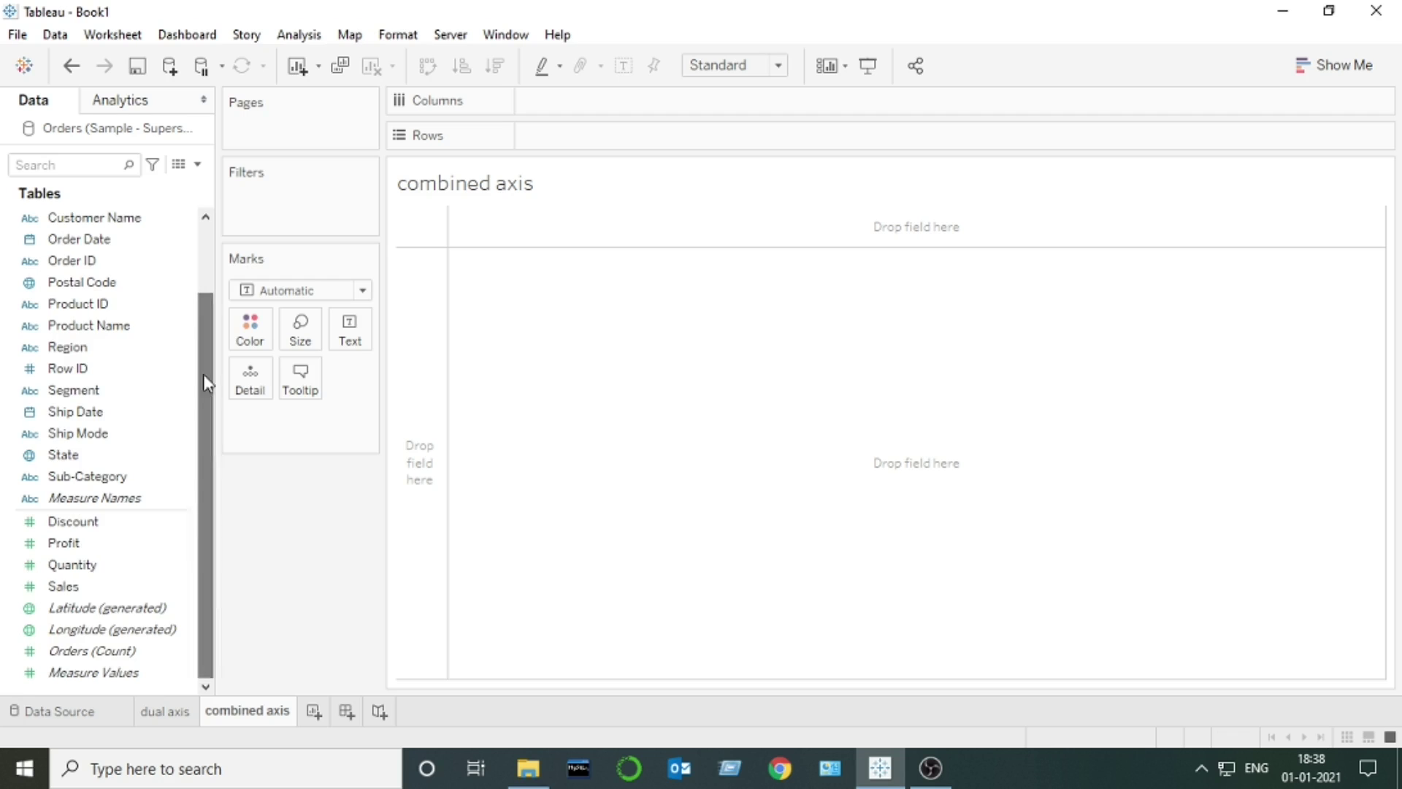
- Chart vertical SUM(Sales) bars per Category, swapped from horizontal and fitted to Entire View
left_click_drag(203, 396, 219, 275)
left_click_drag(103, 219, 555, 135)
scroll(199, 379, "down", 2)
left_click_drag(88, 589, 611, 96)
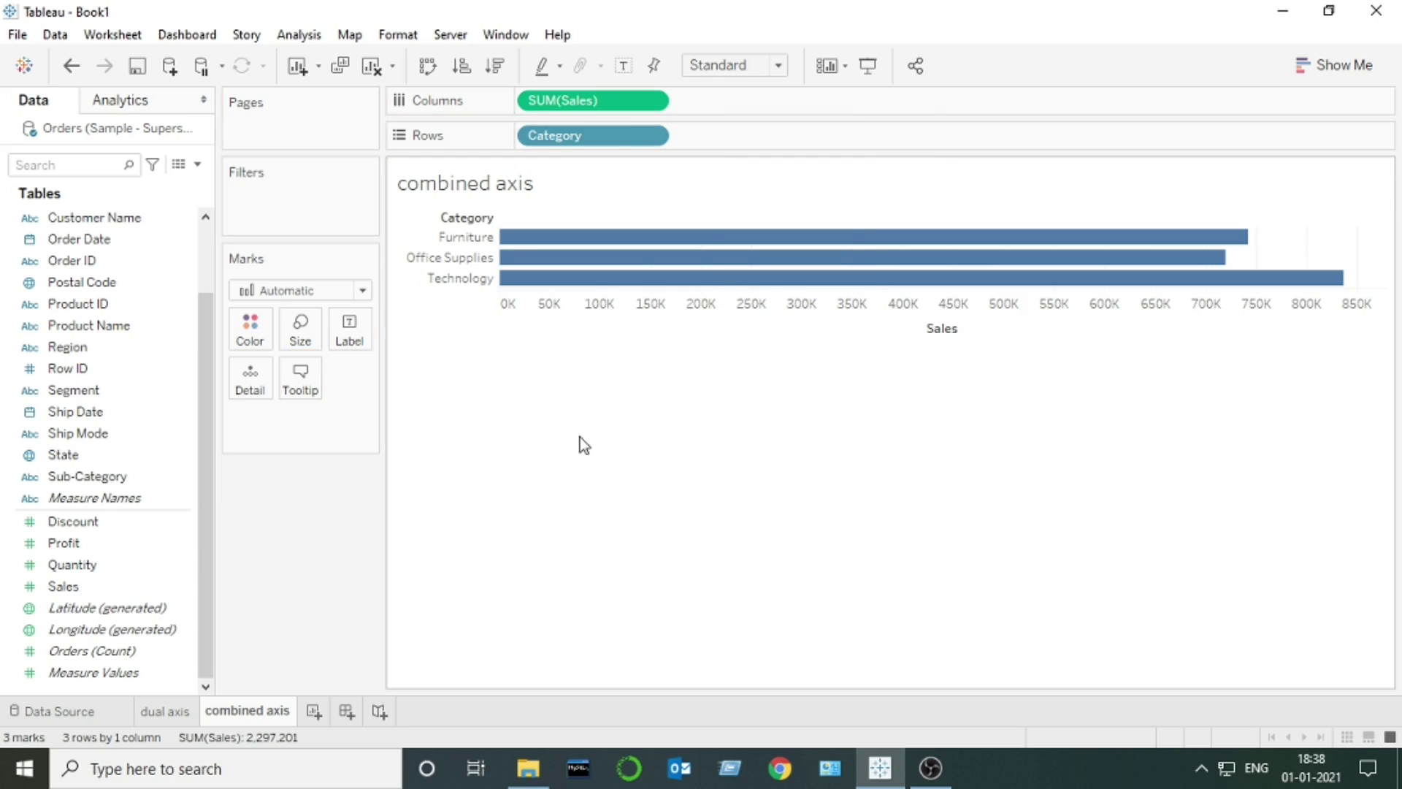
left_click(428, 65)
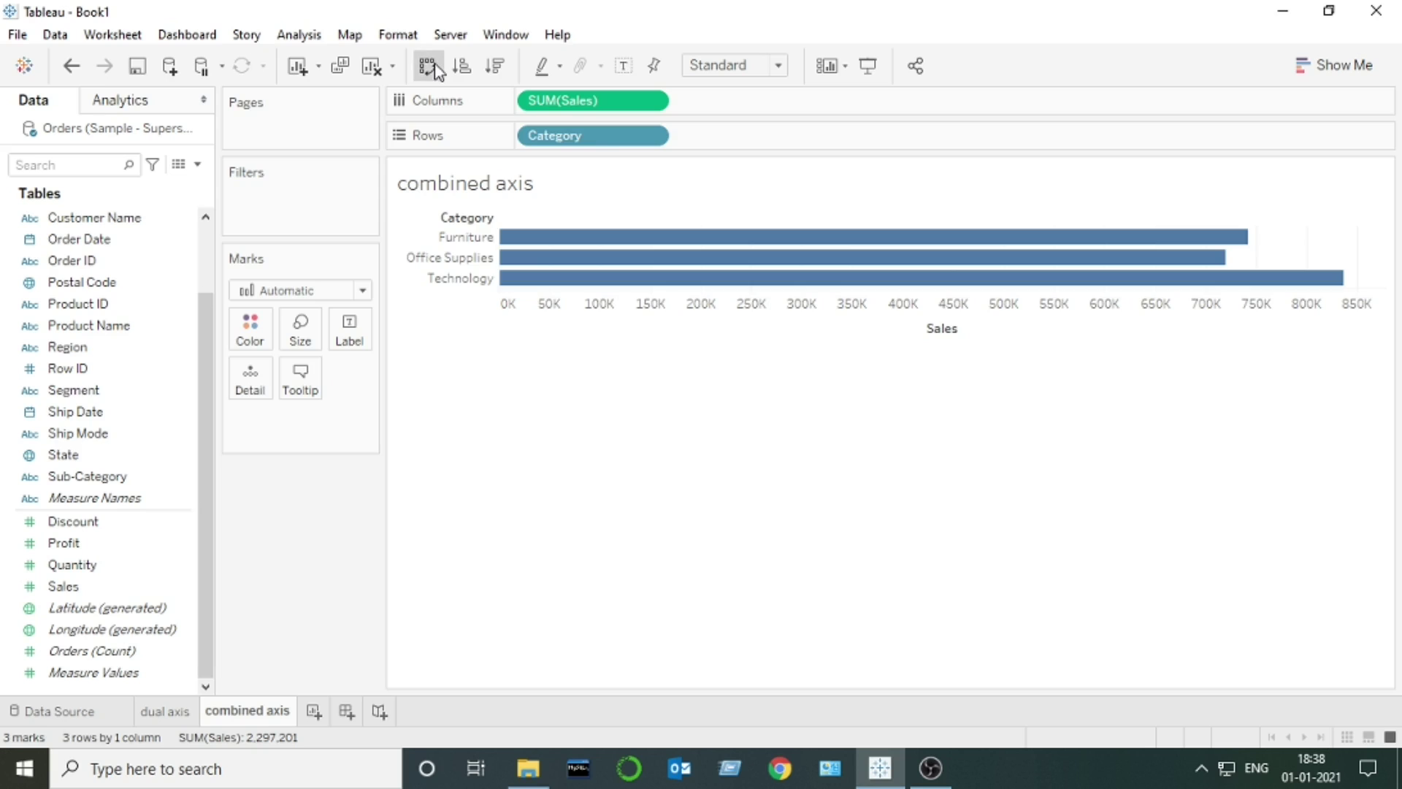
left_click(779, 66)
left_click(731, 144)
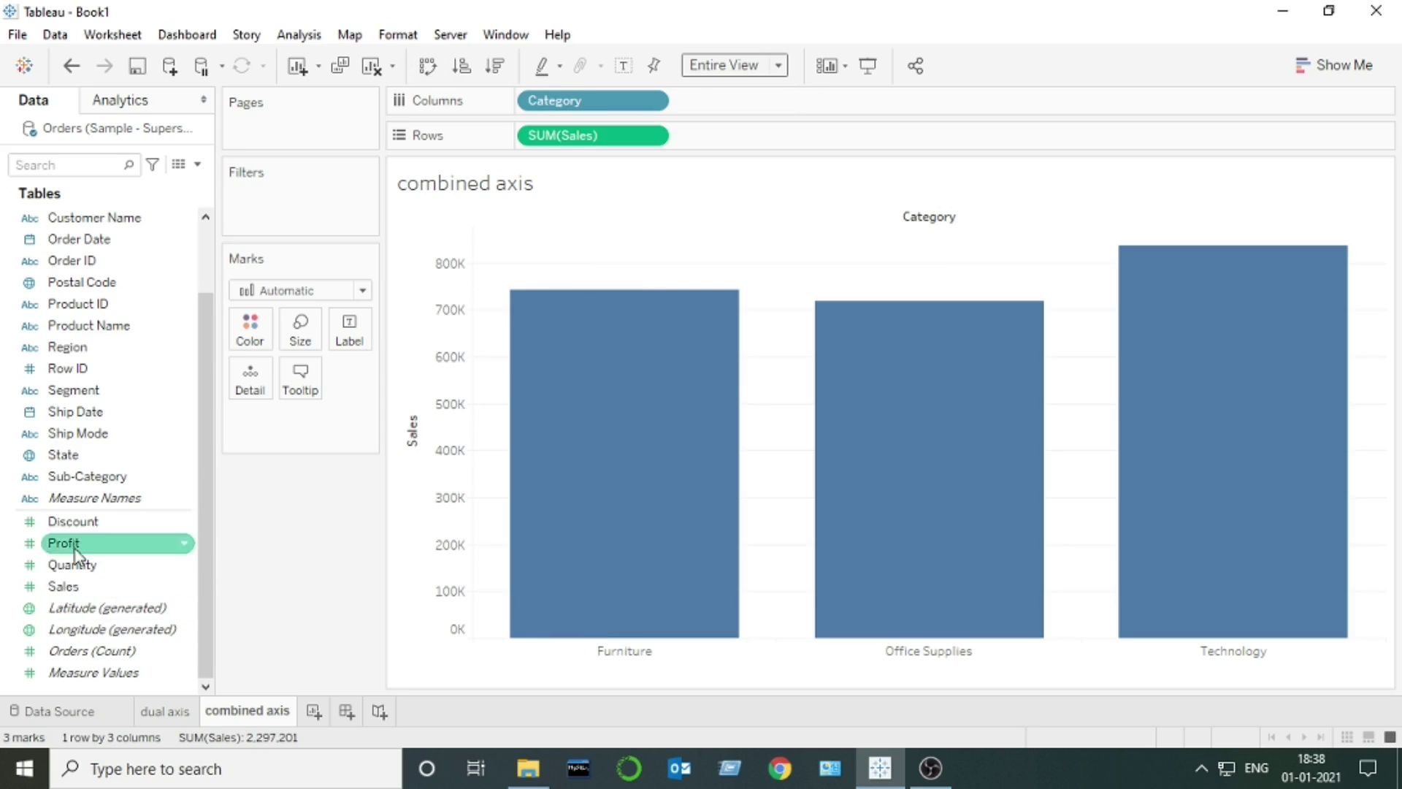
- Drop Profit onto the Sales axis so both measures appear as side-by-side Measure Values bars
left_click_drag(79, 541, 300, 588)
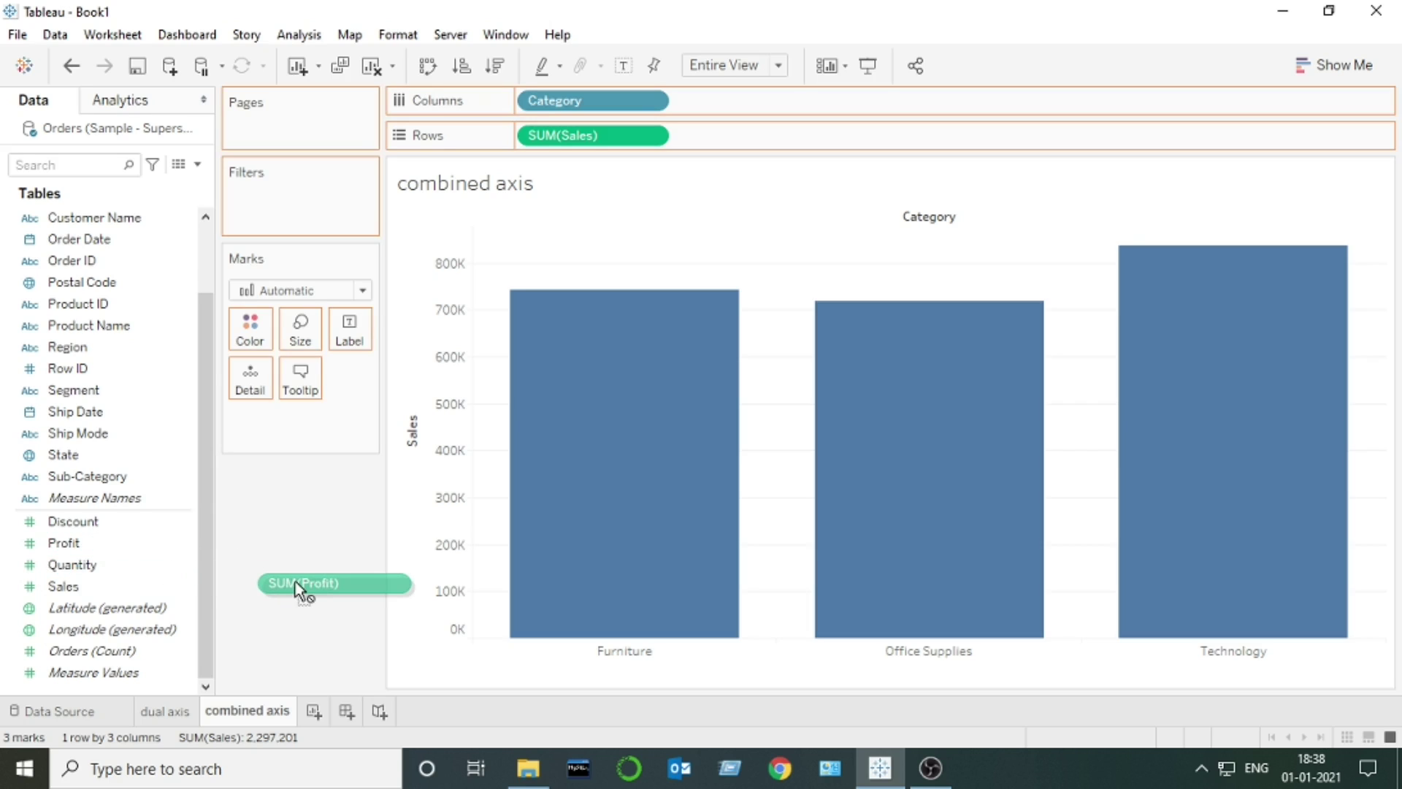
left_click_drag(299, 587, 445, 340)
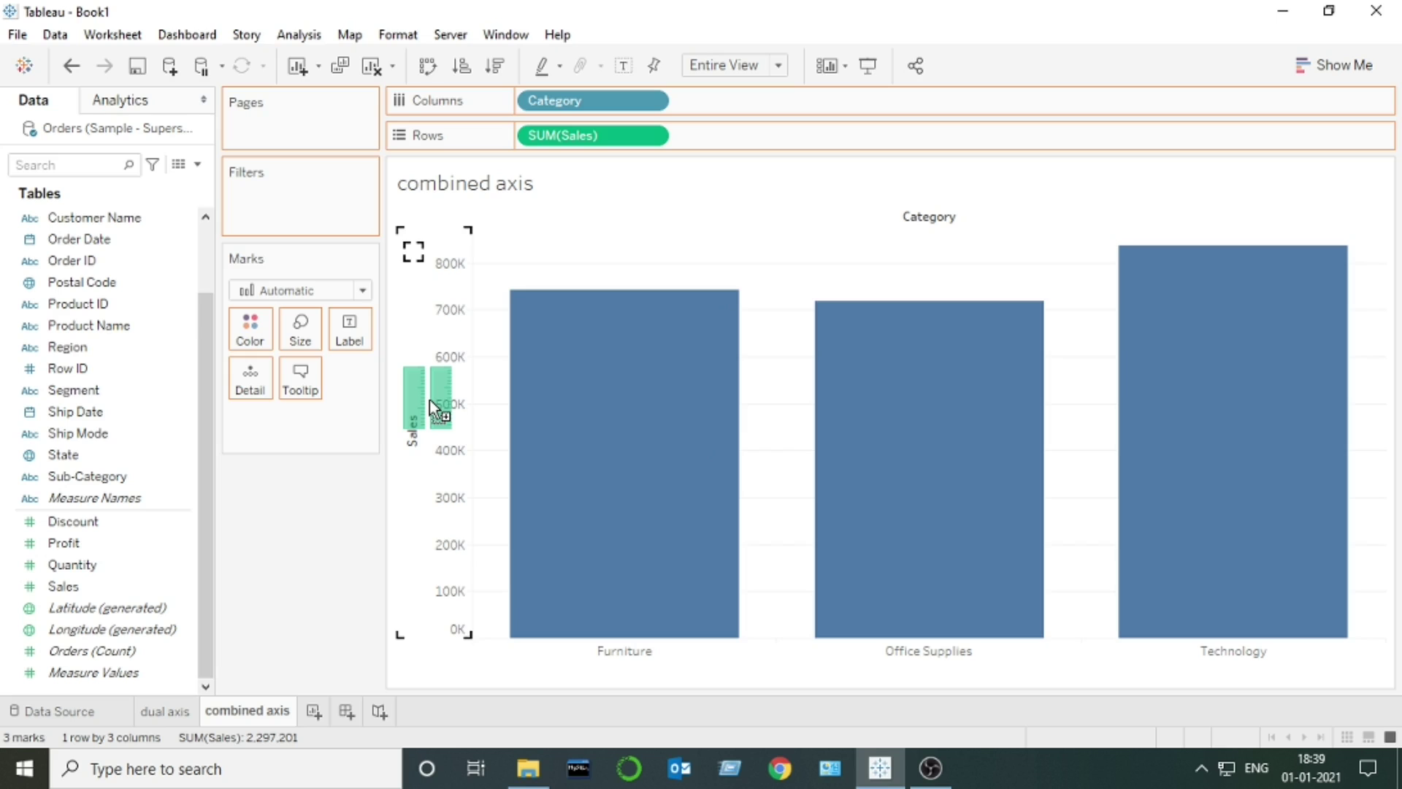
left_click_drag(432, 407, 431, 406)
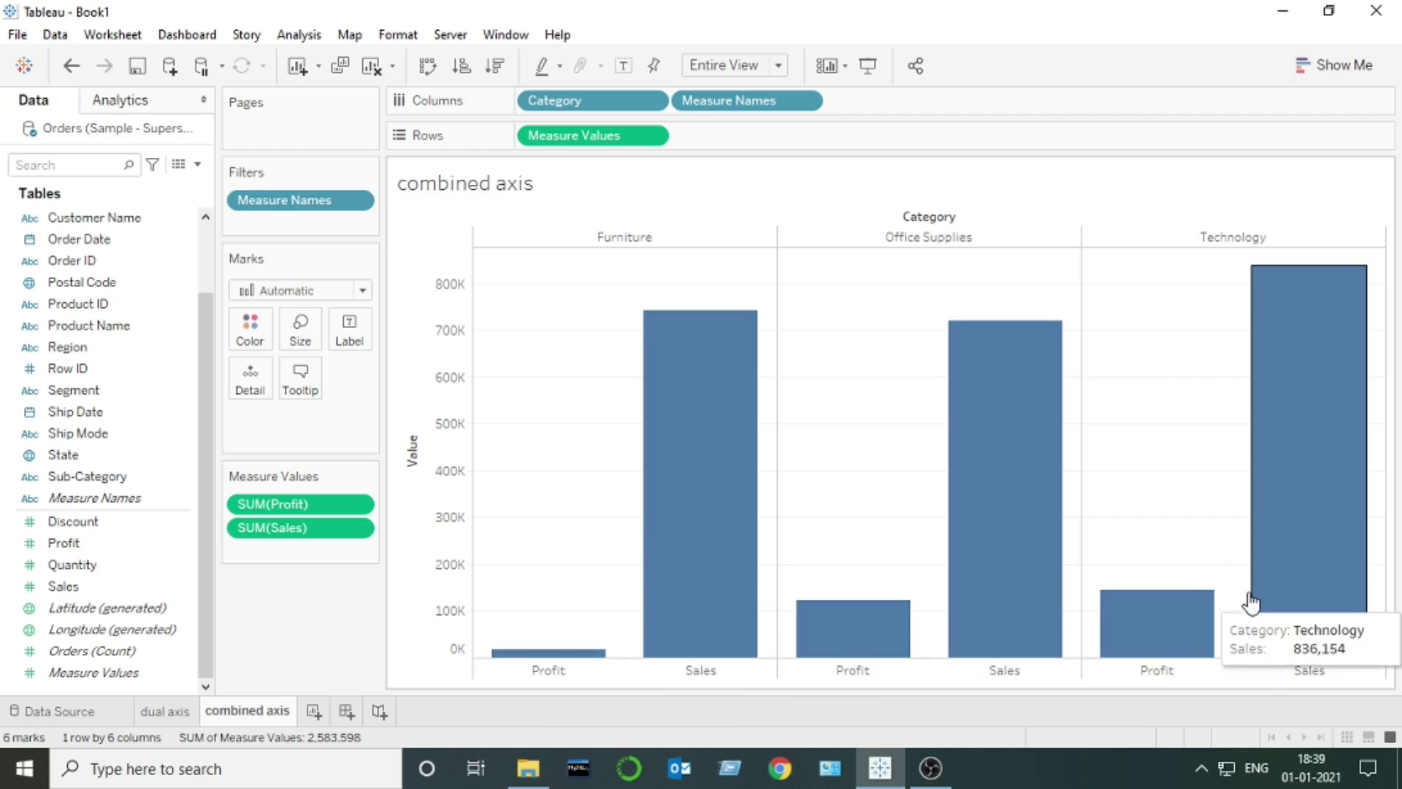
left_click(165, 712)
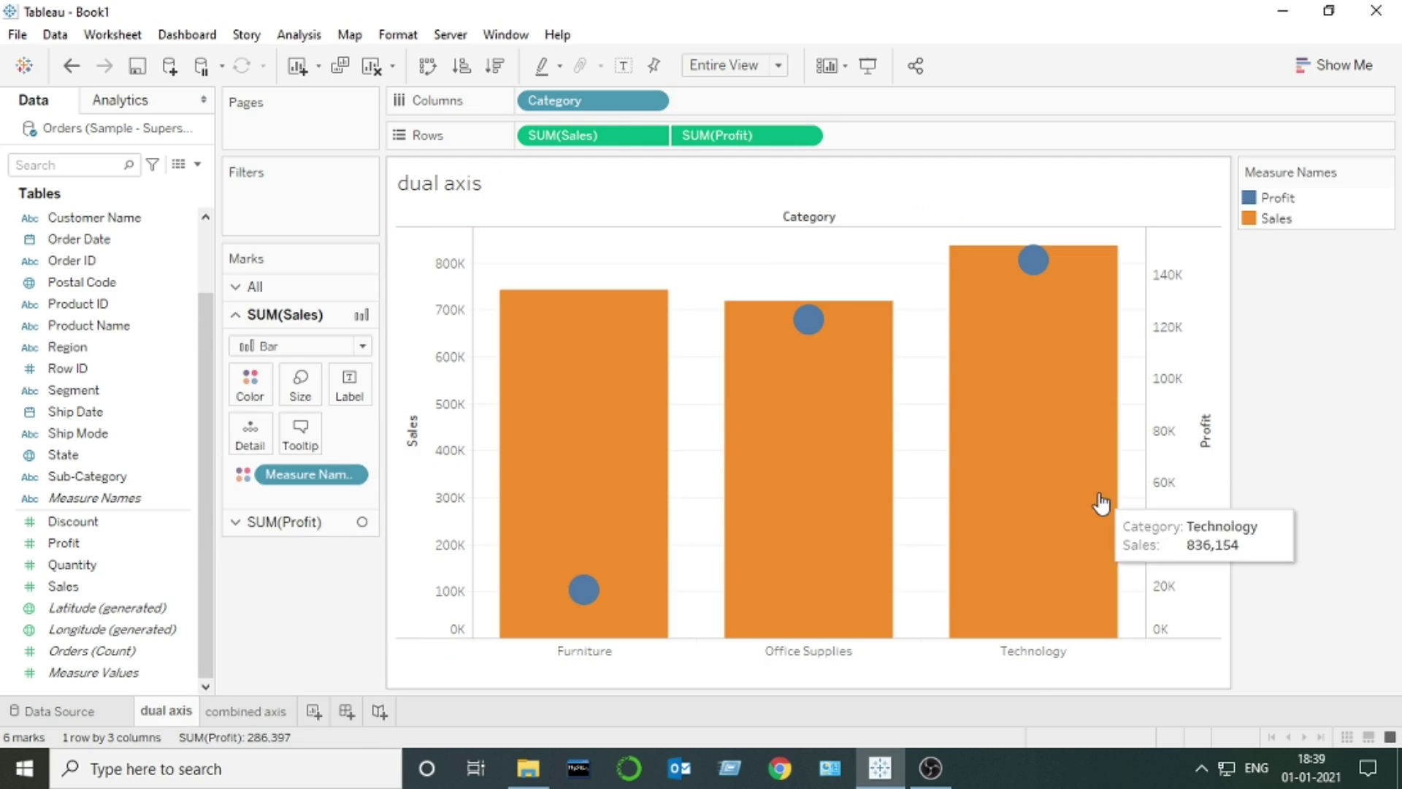
left_click(271, 714)
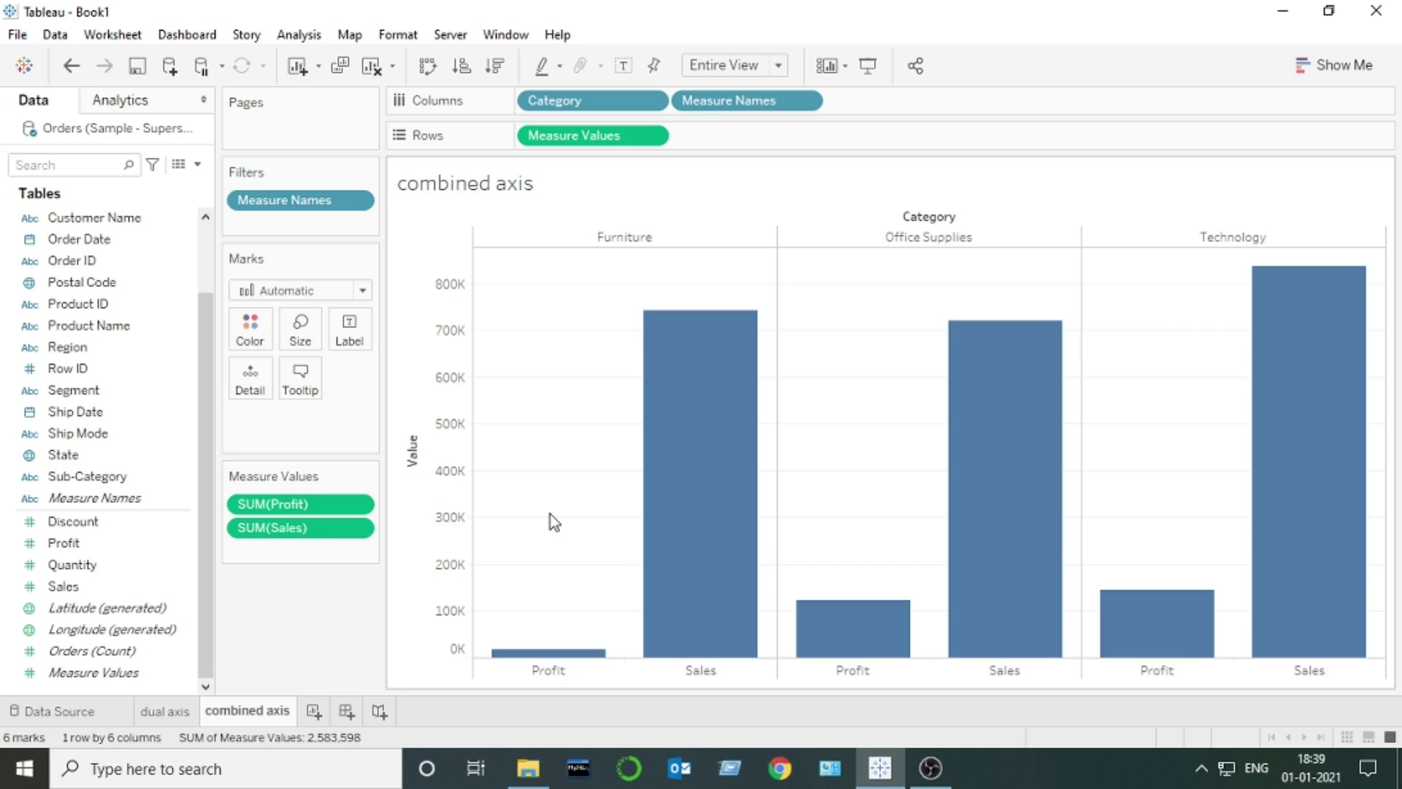
left_click(166, 717)
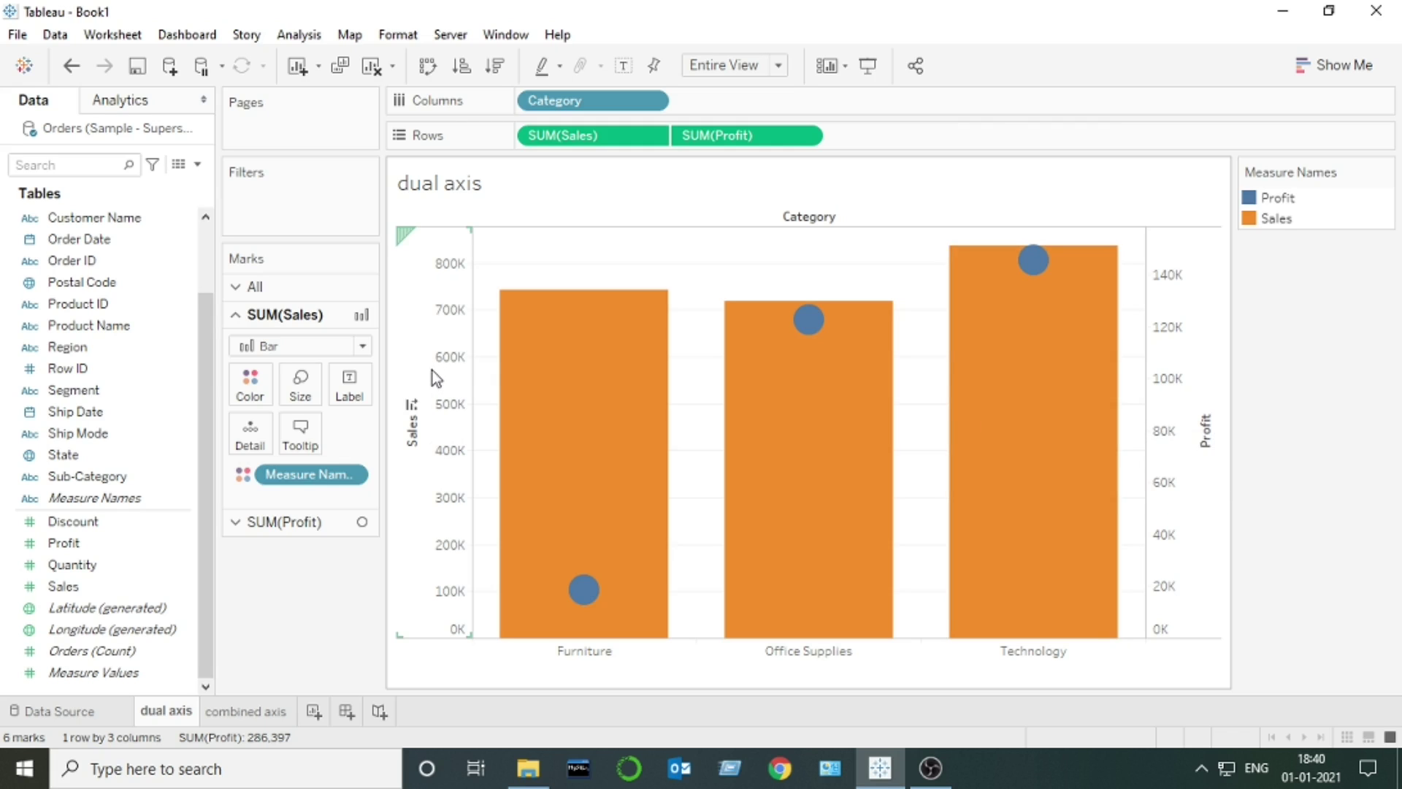
left_click(250, 712)
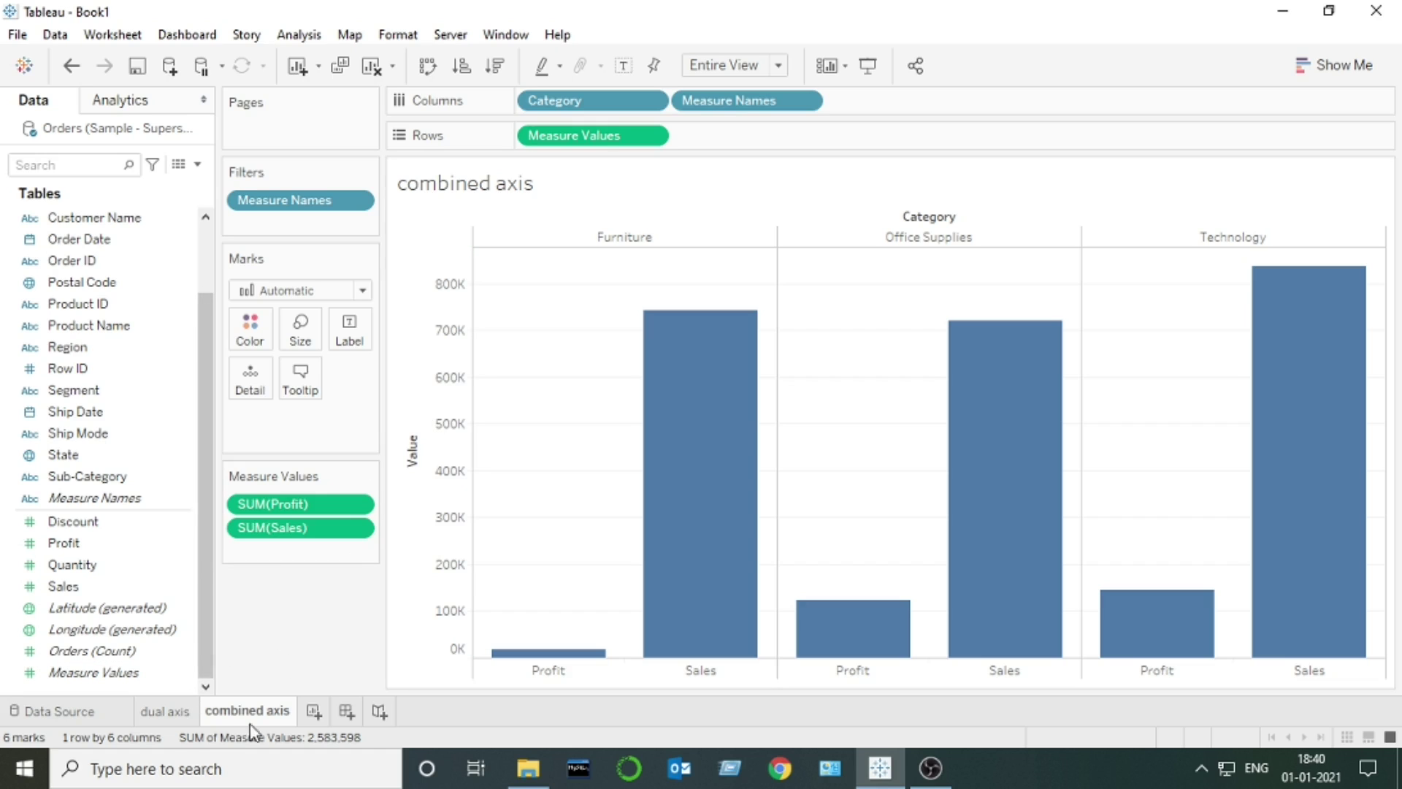
left_click(174, 711)
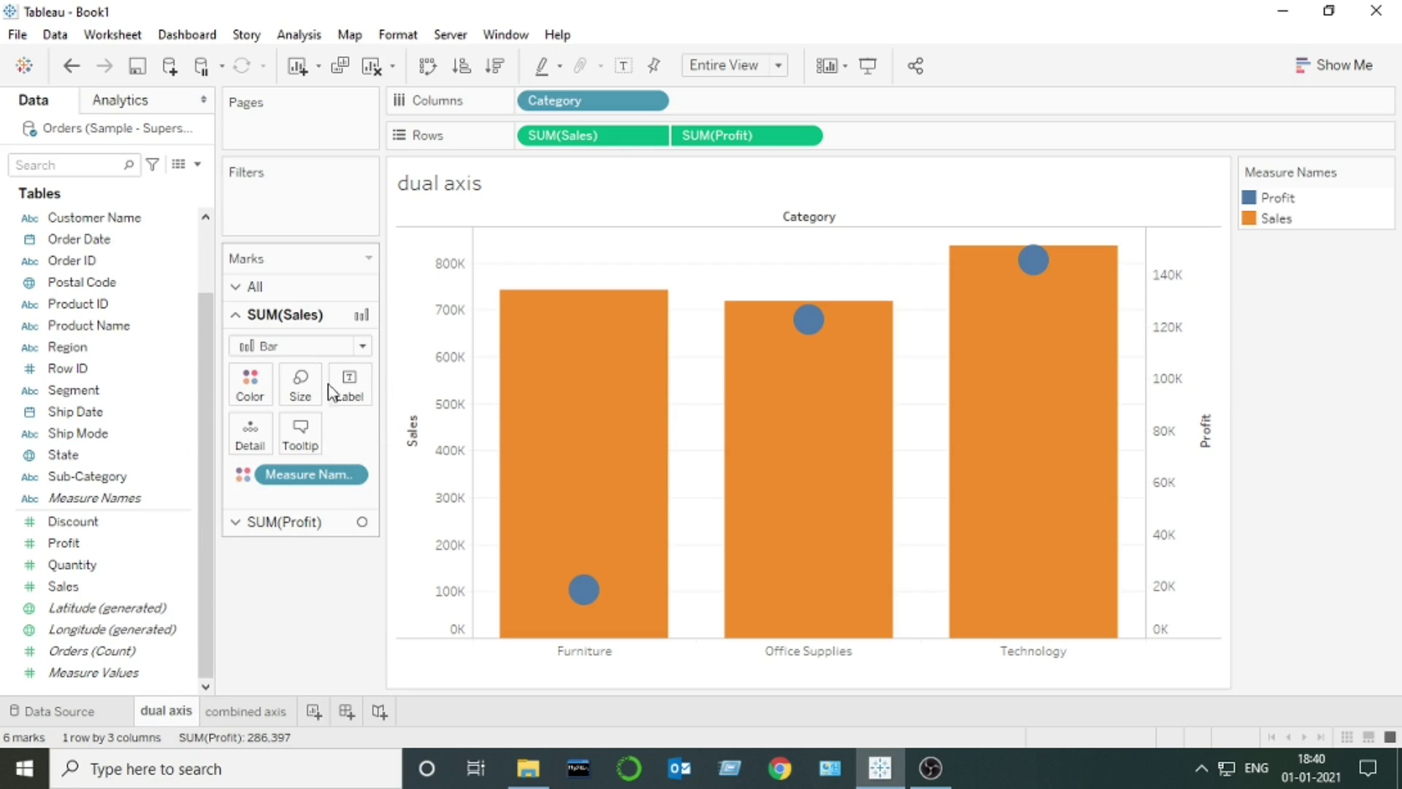
left_click(299, 522)
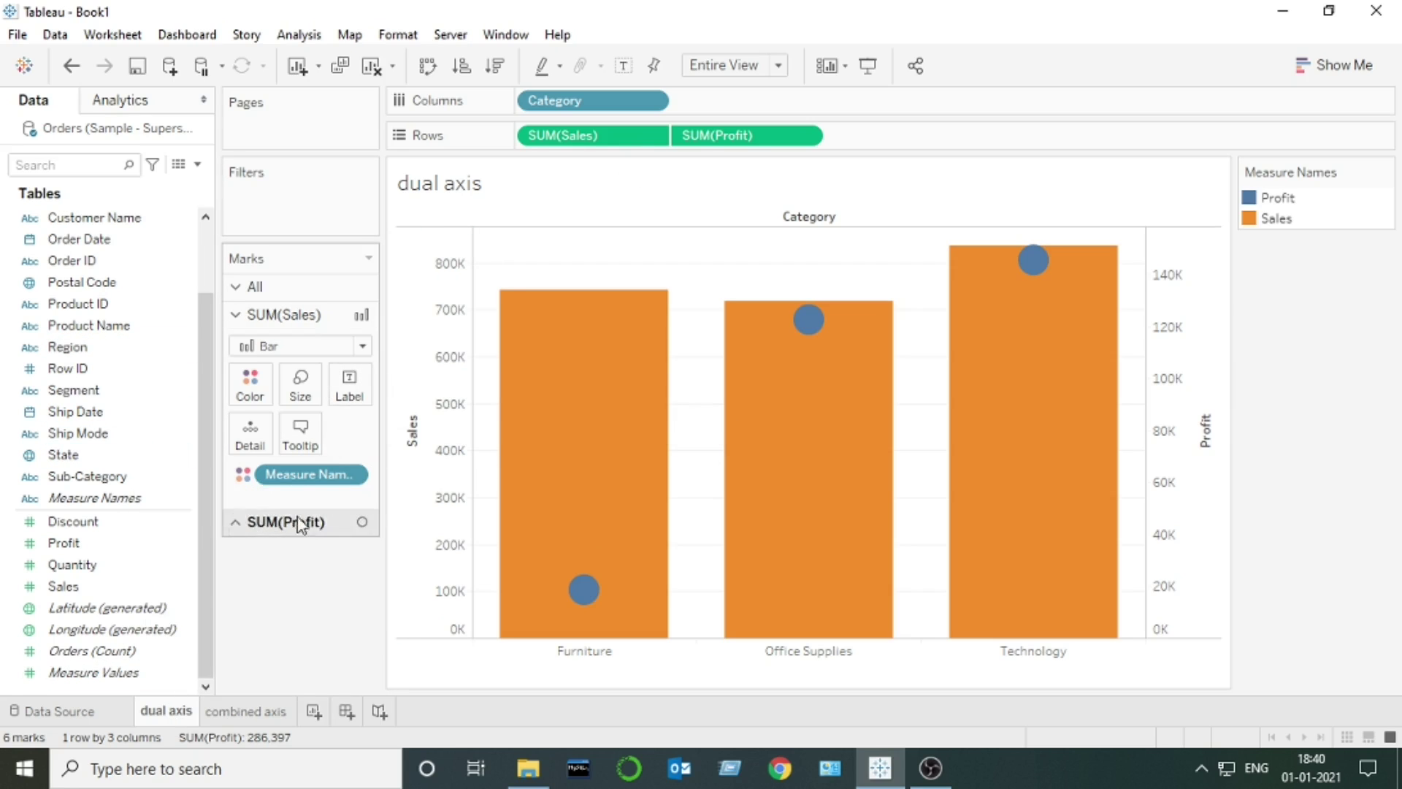
left_click(279, 322)
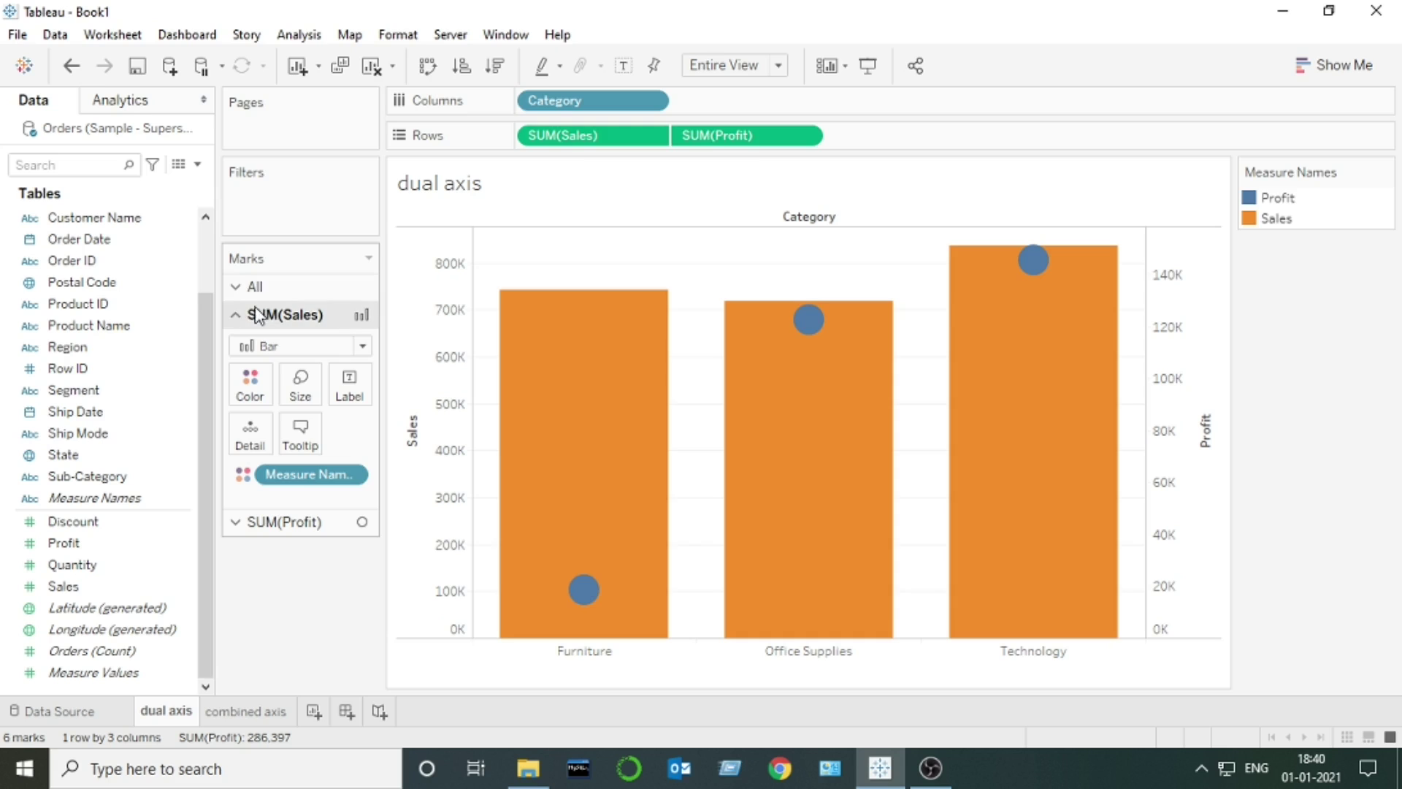
left_click(262, 717)
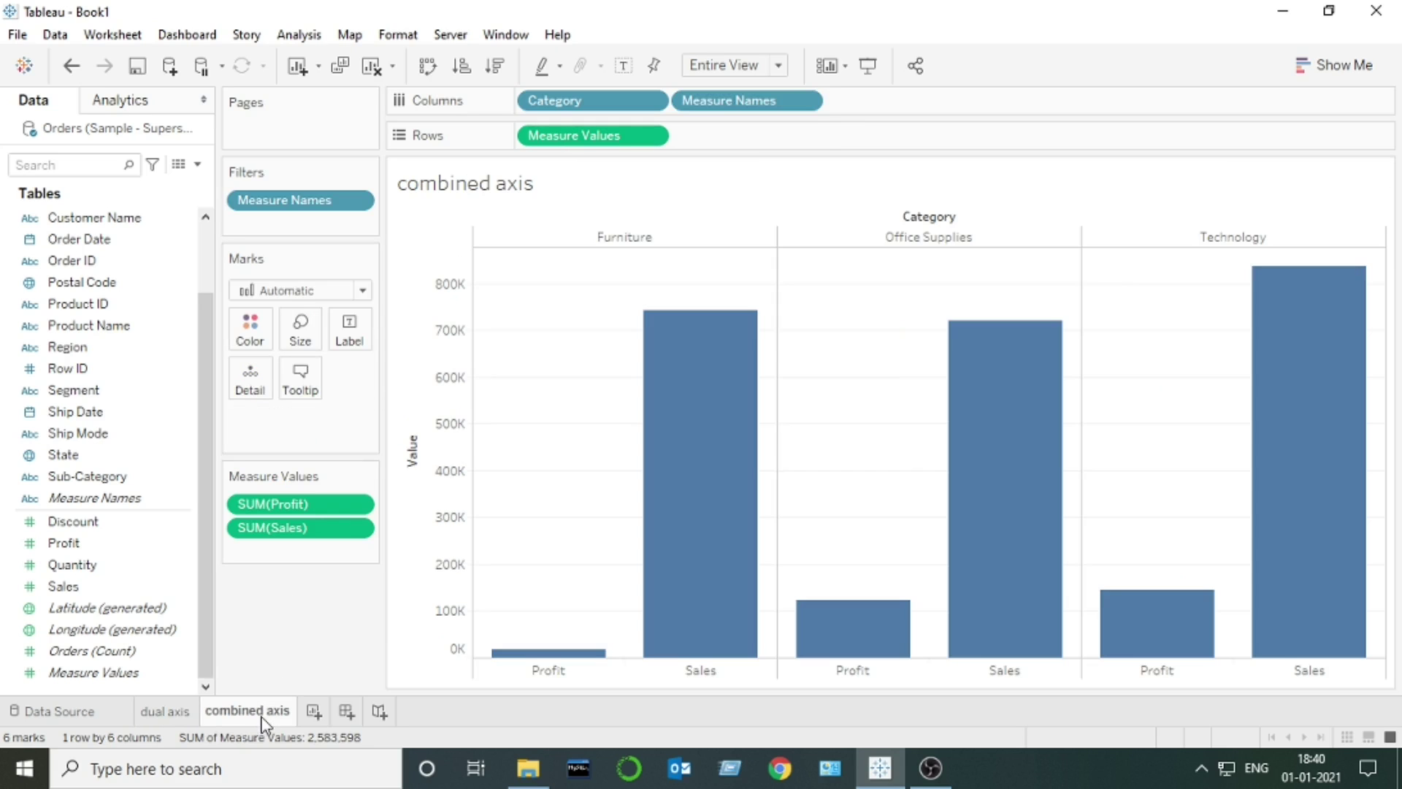
left_click(361, 290)
left_click(362, 290)
left_click(362, 291)
left_click(173, 710)
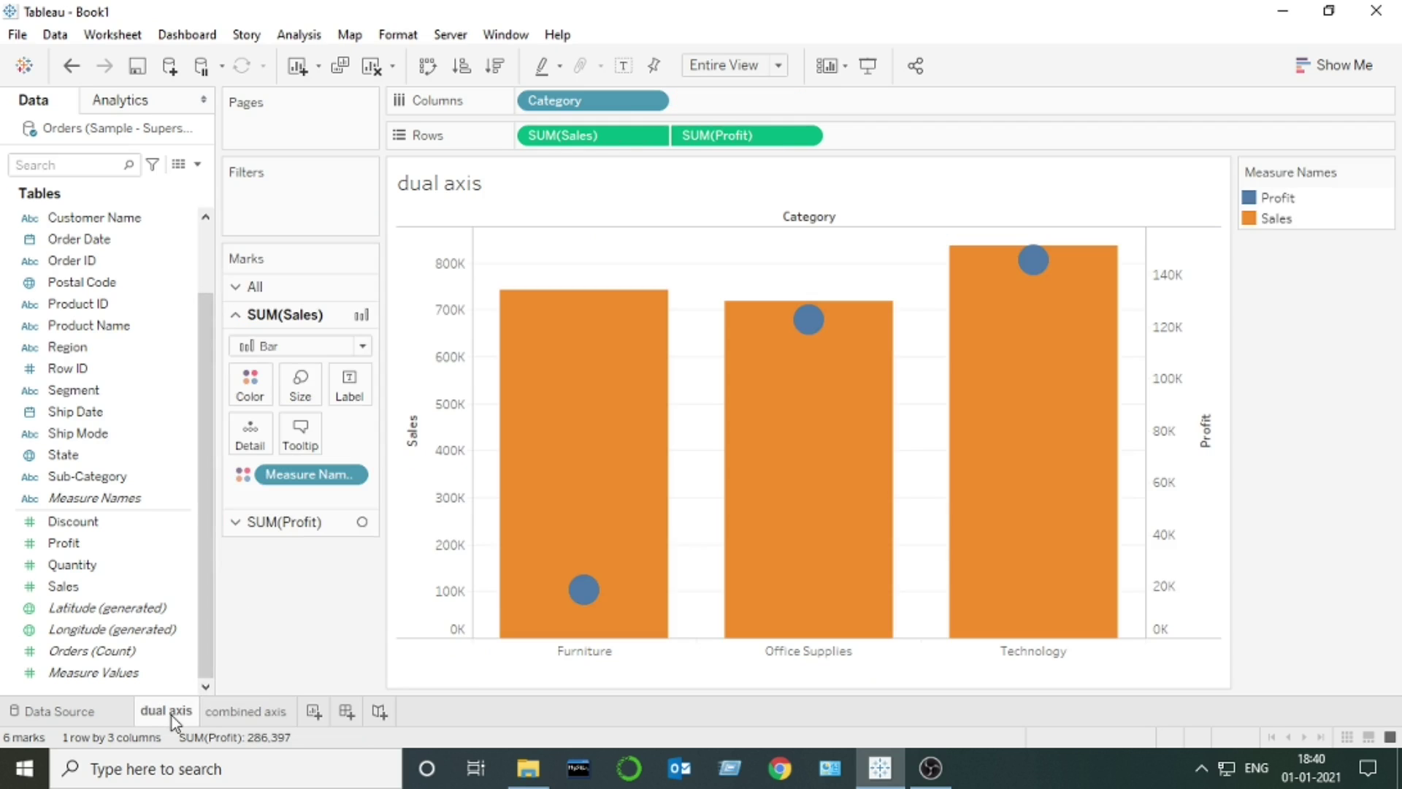
left_click(262, 292)
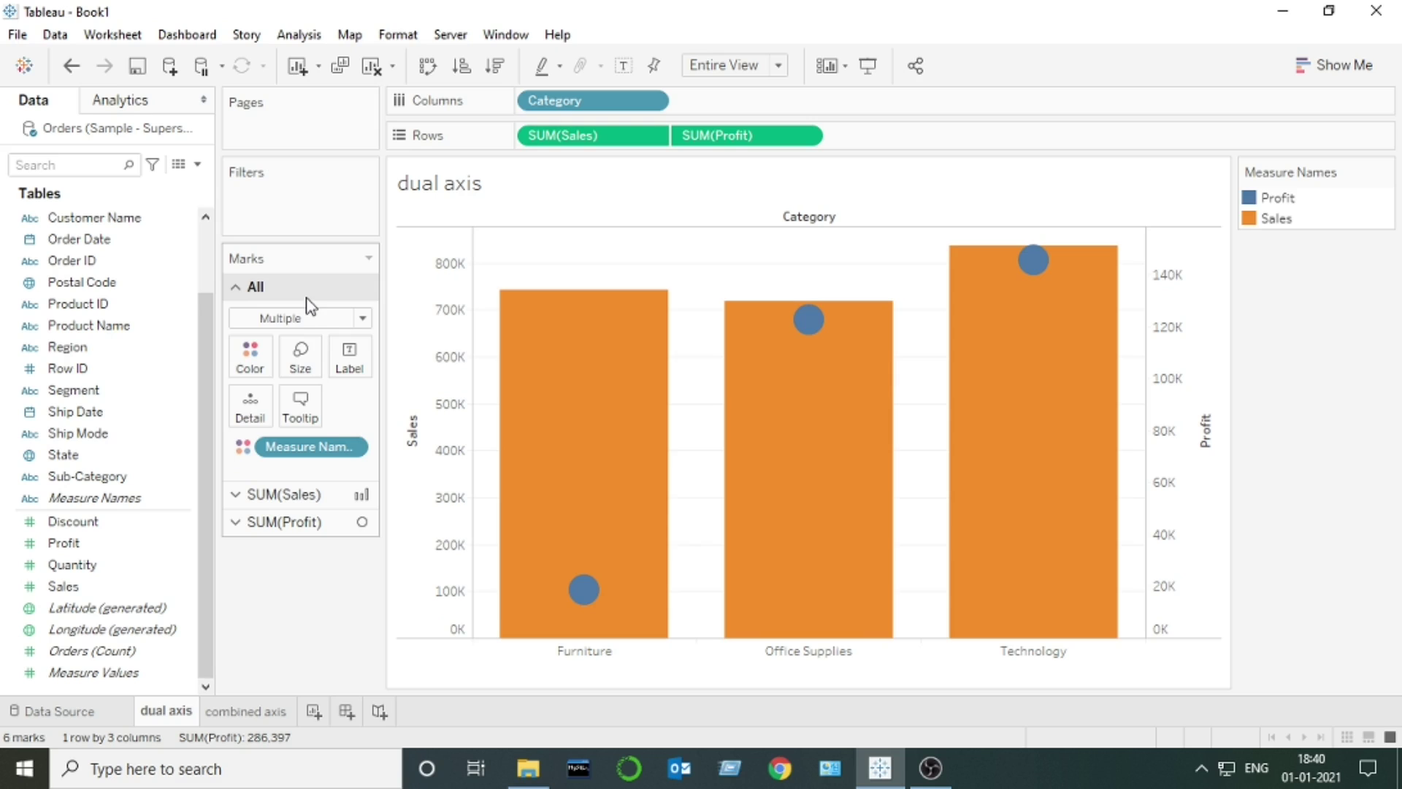
left_click(275, 495)
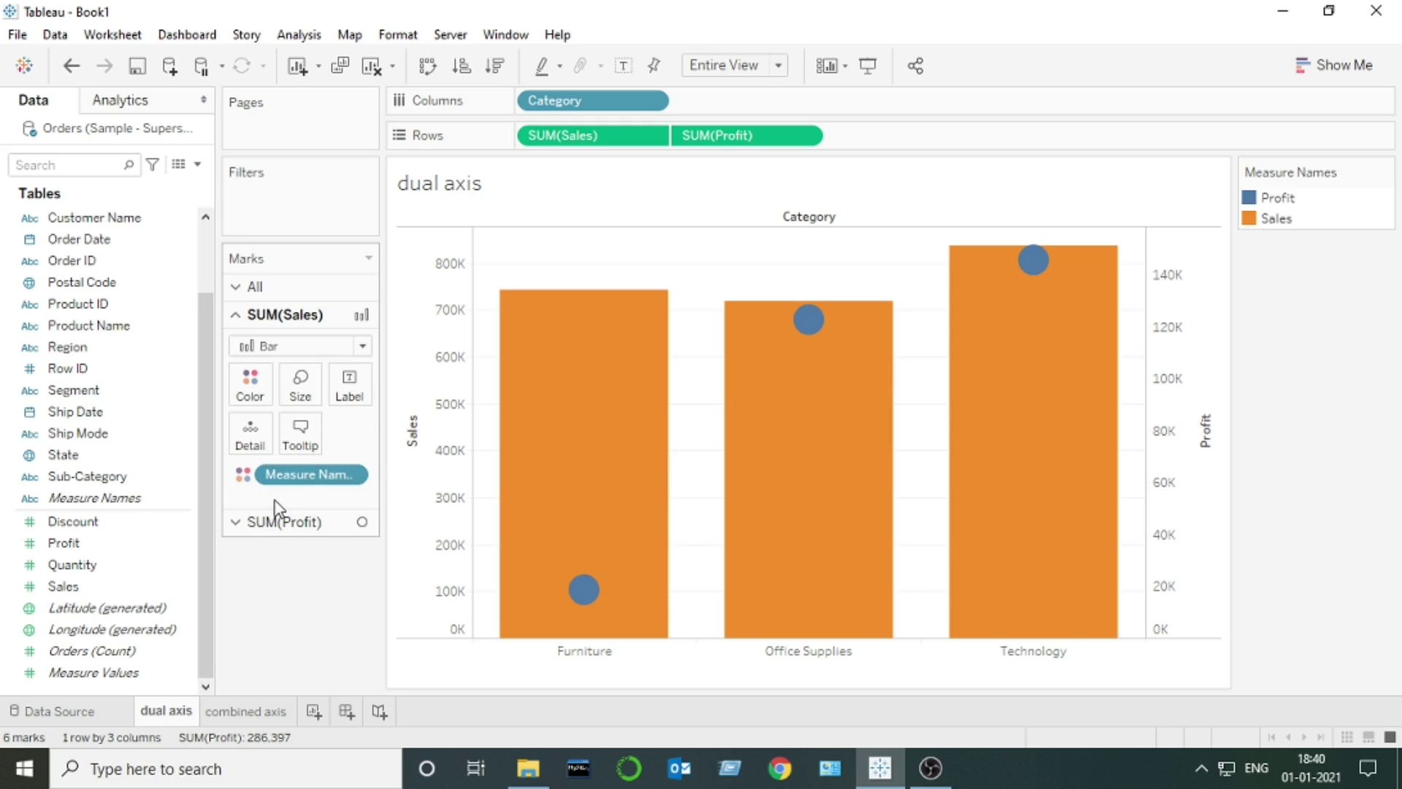
left_click(264, 526)
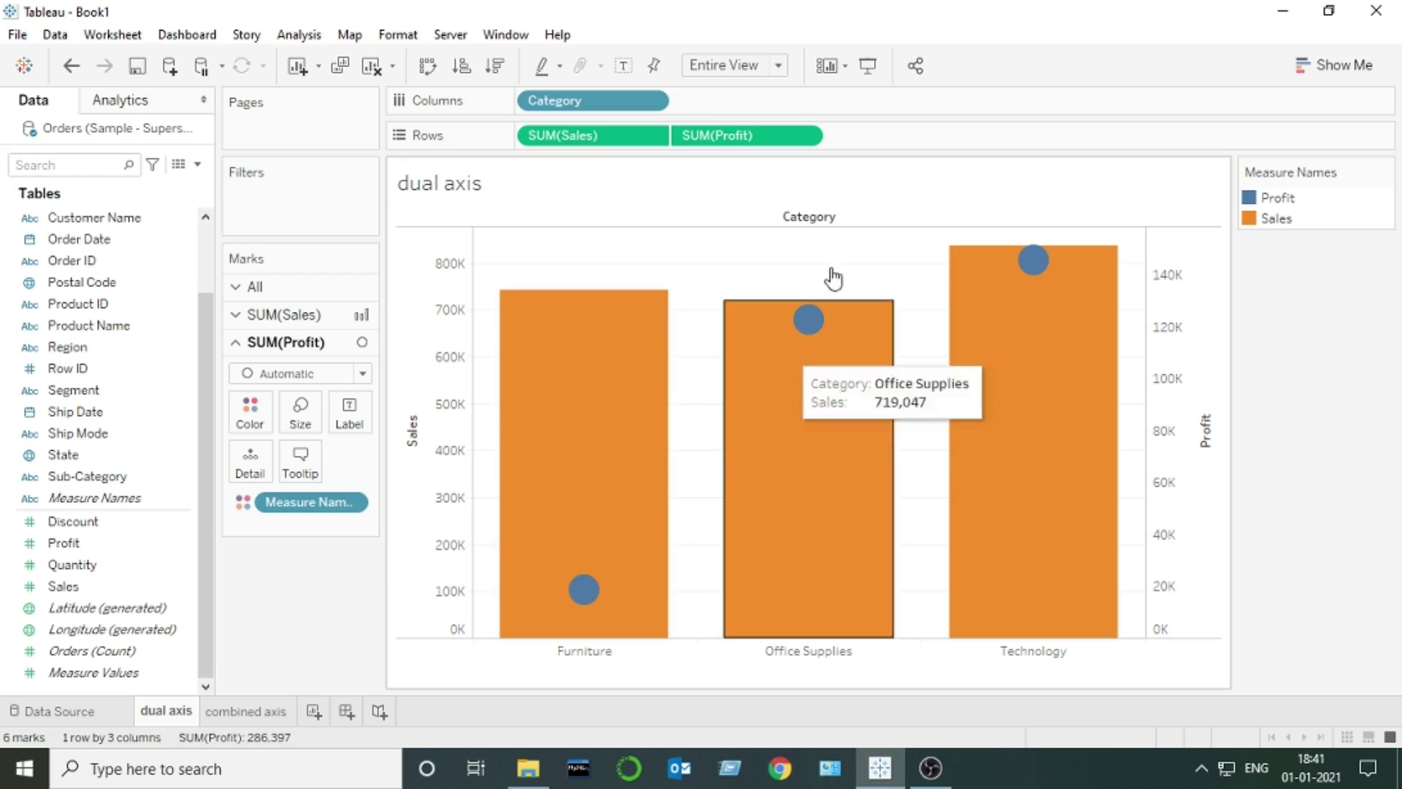
left_click(72, 565)
left_click_drag(80, 564, 924, 140)
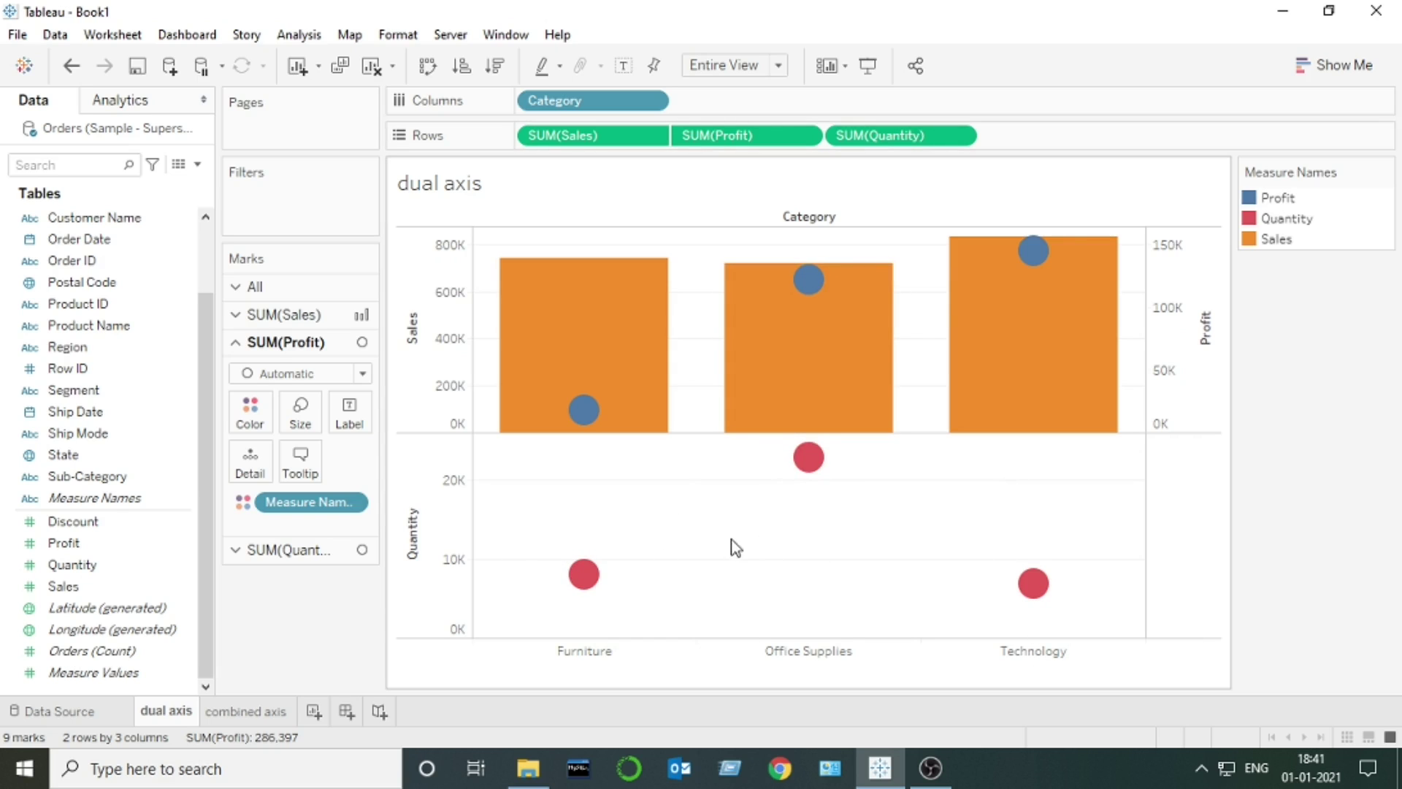
left_click_drag(897, 151, 168, 500)
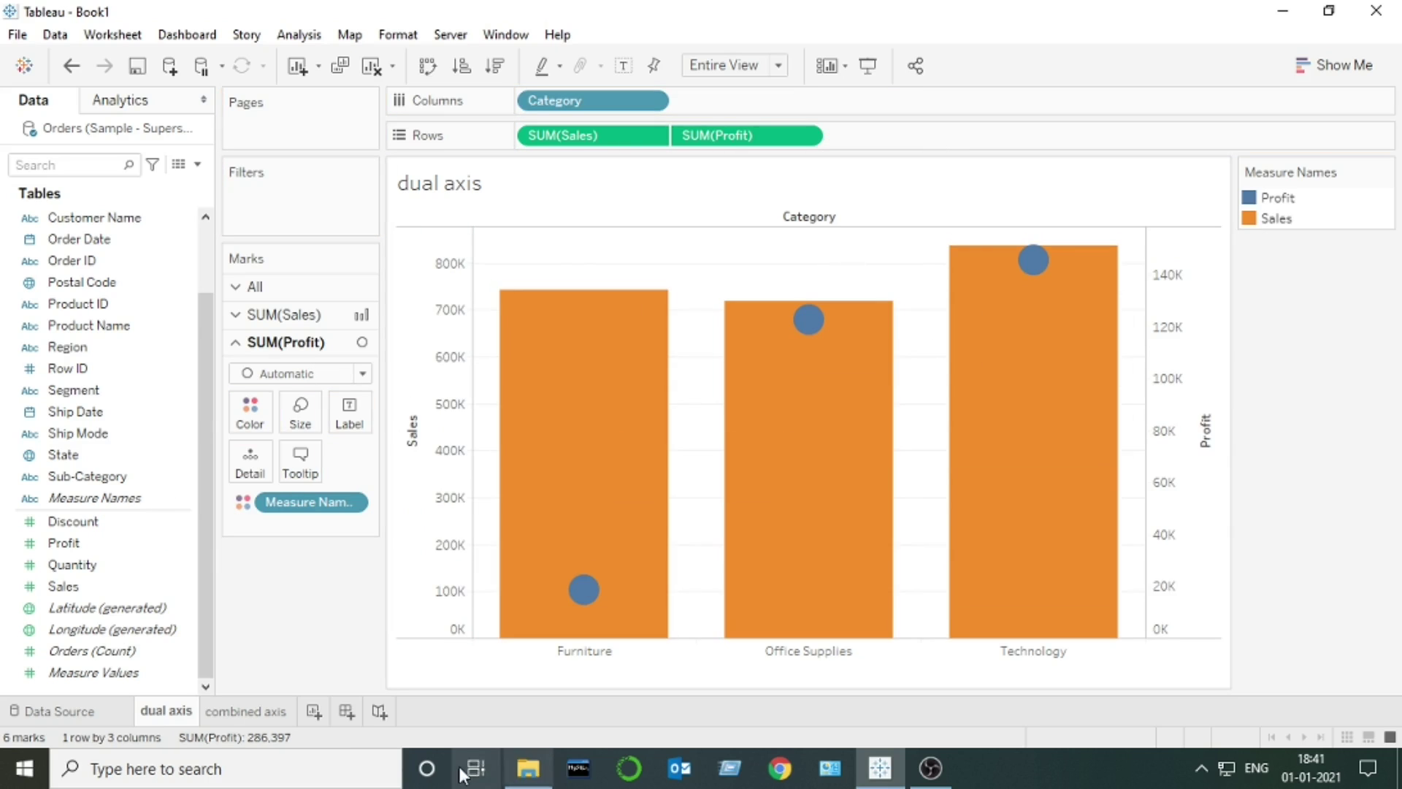
left_click(257, 714)
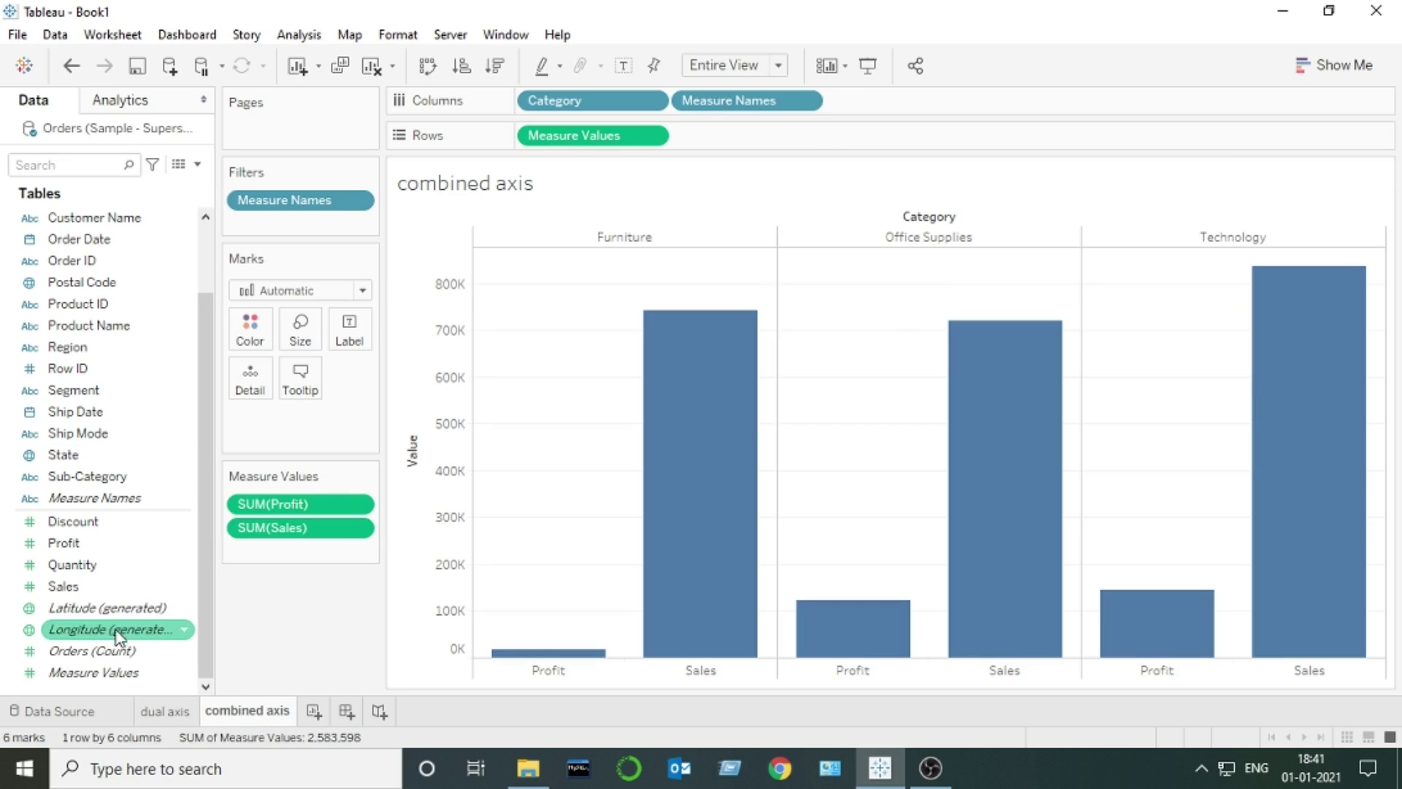
left_click_drag(91, 527, 282, 555)
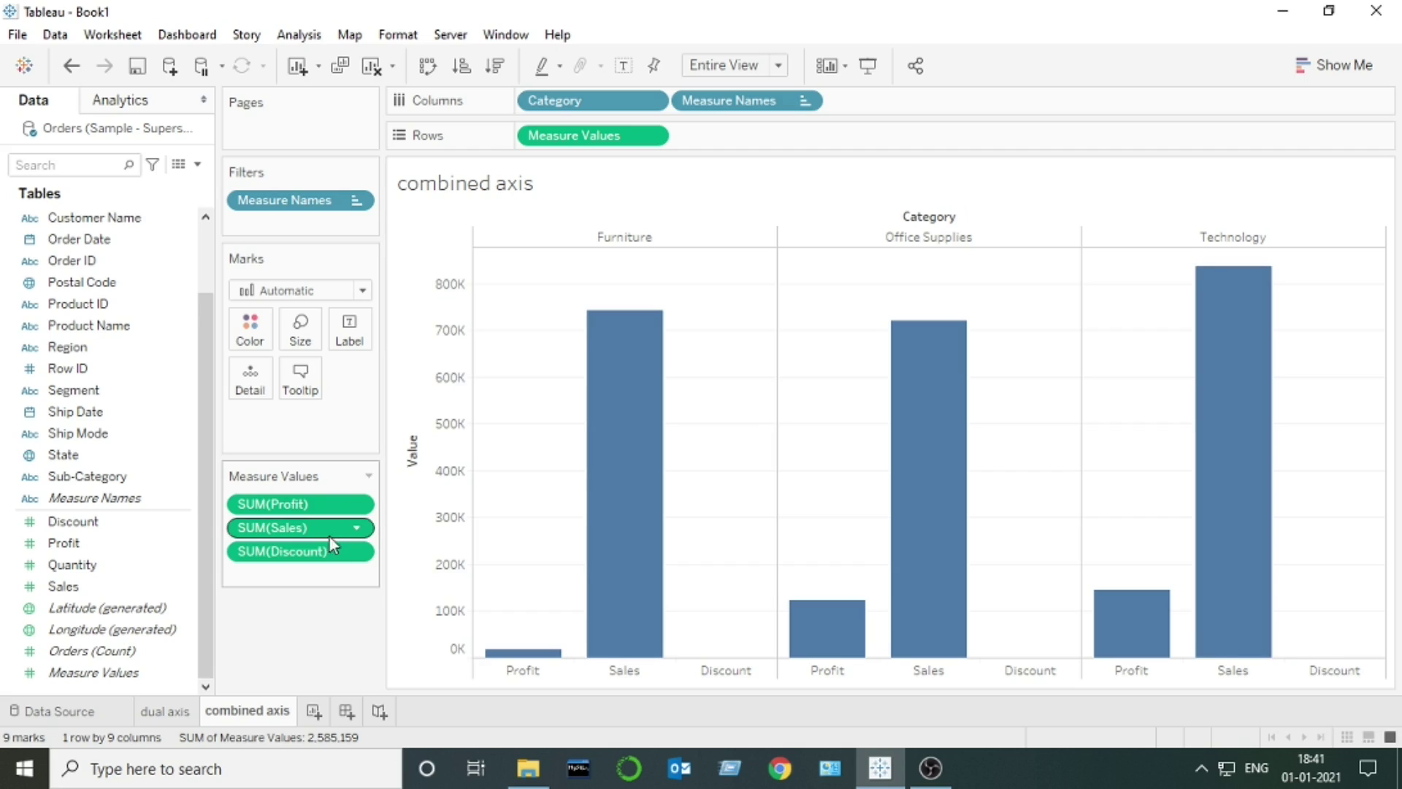
left_click_drag(292, 551, 134, 597)
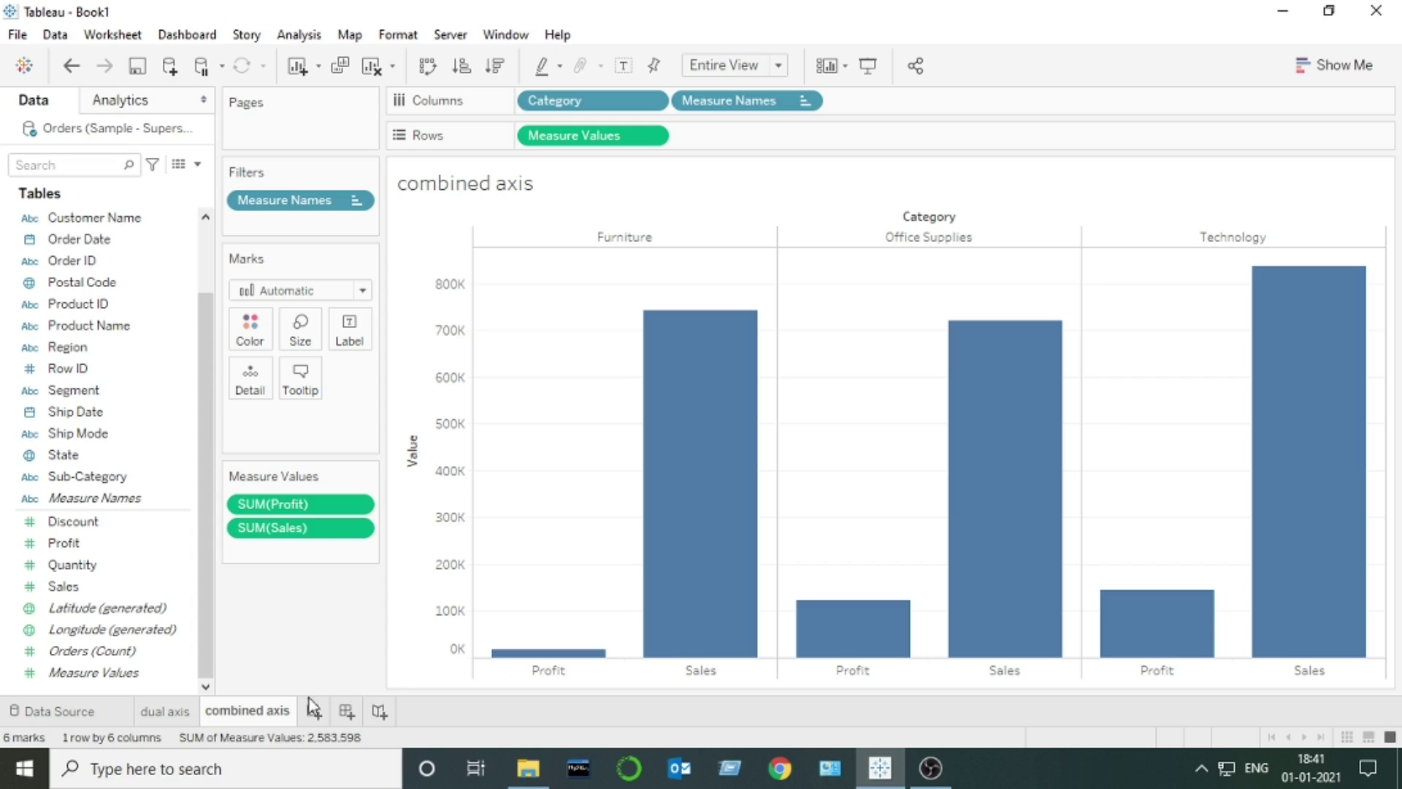
left_click(165, 710)
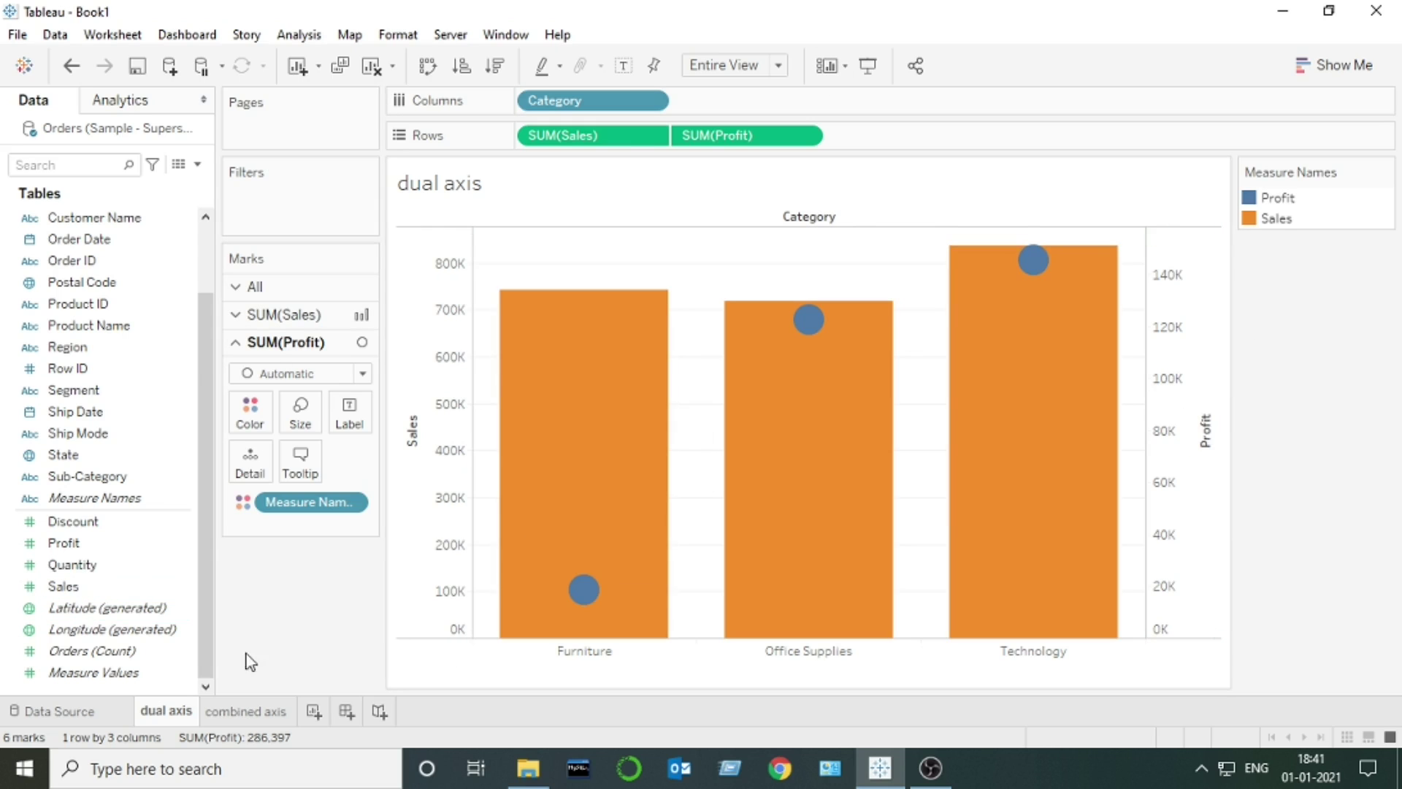
- Compare the combined axis and dual axis sheets, then create the blank worksheet Sheet 3
left_click(227, 711)
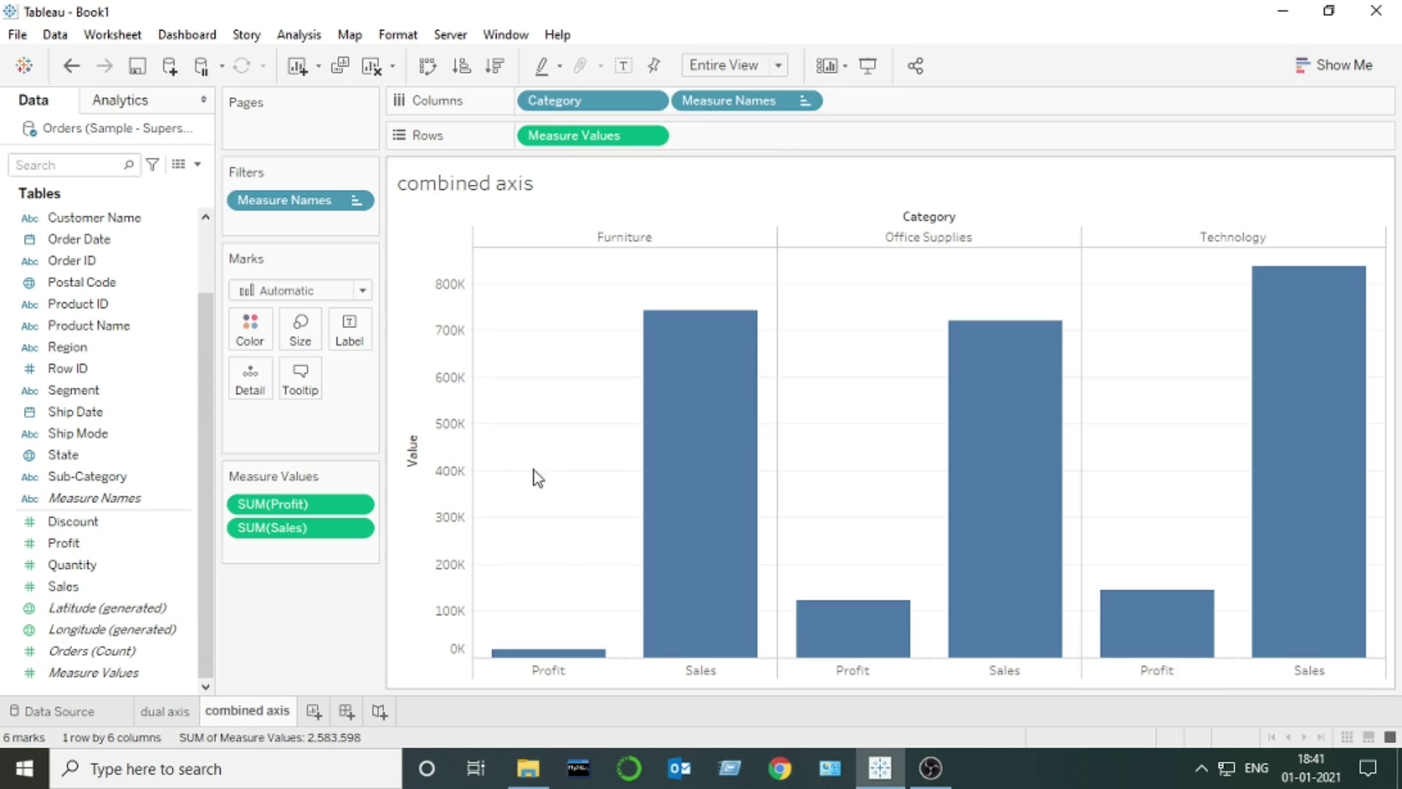
left_click_drag(371, 503, 451, 442)
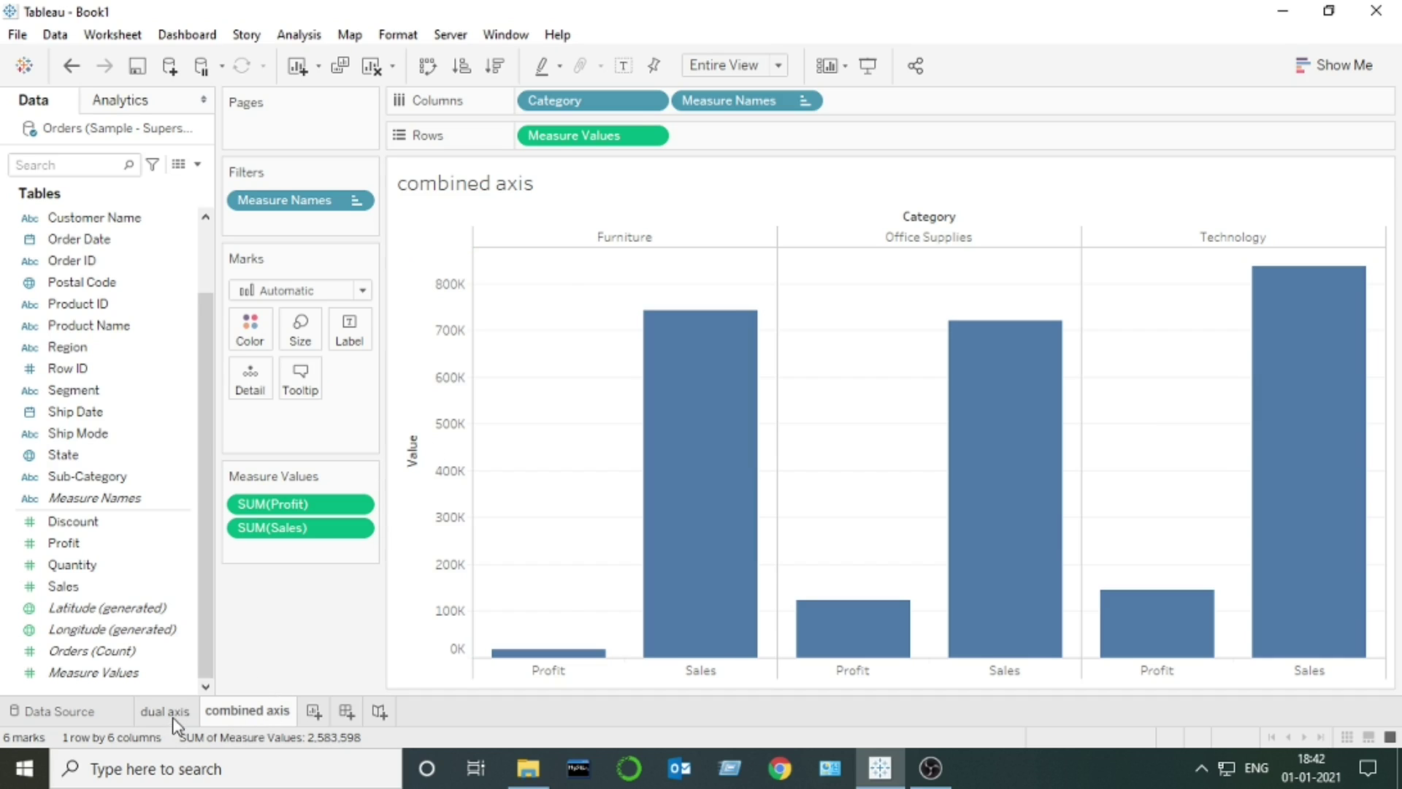
left_click(182, 712)
left_click(247, 712)
left_click(139, 720)
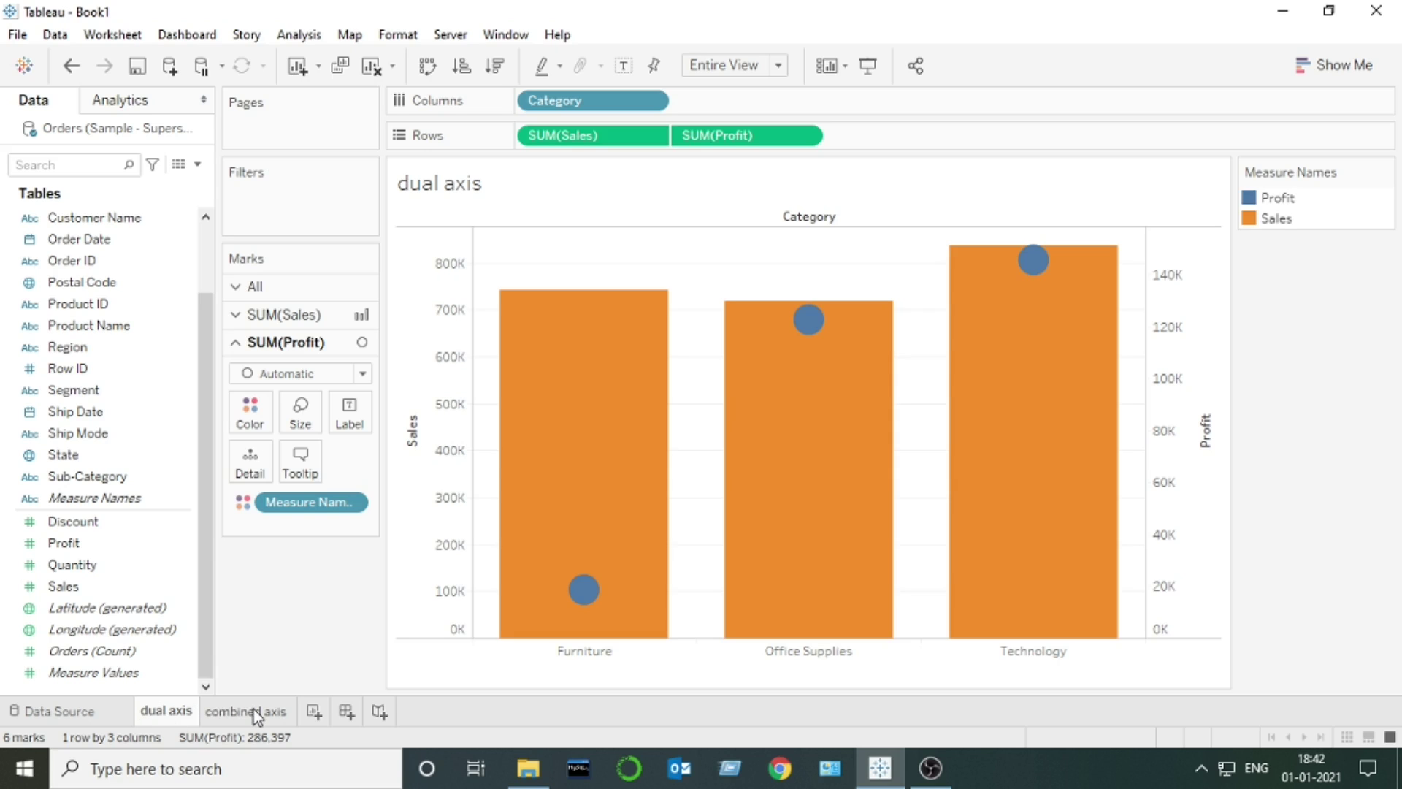
left_click(314, 711)
- Find Category and Sales through the field search and build vertical Sales bars per Category
left_click(82, 163)
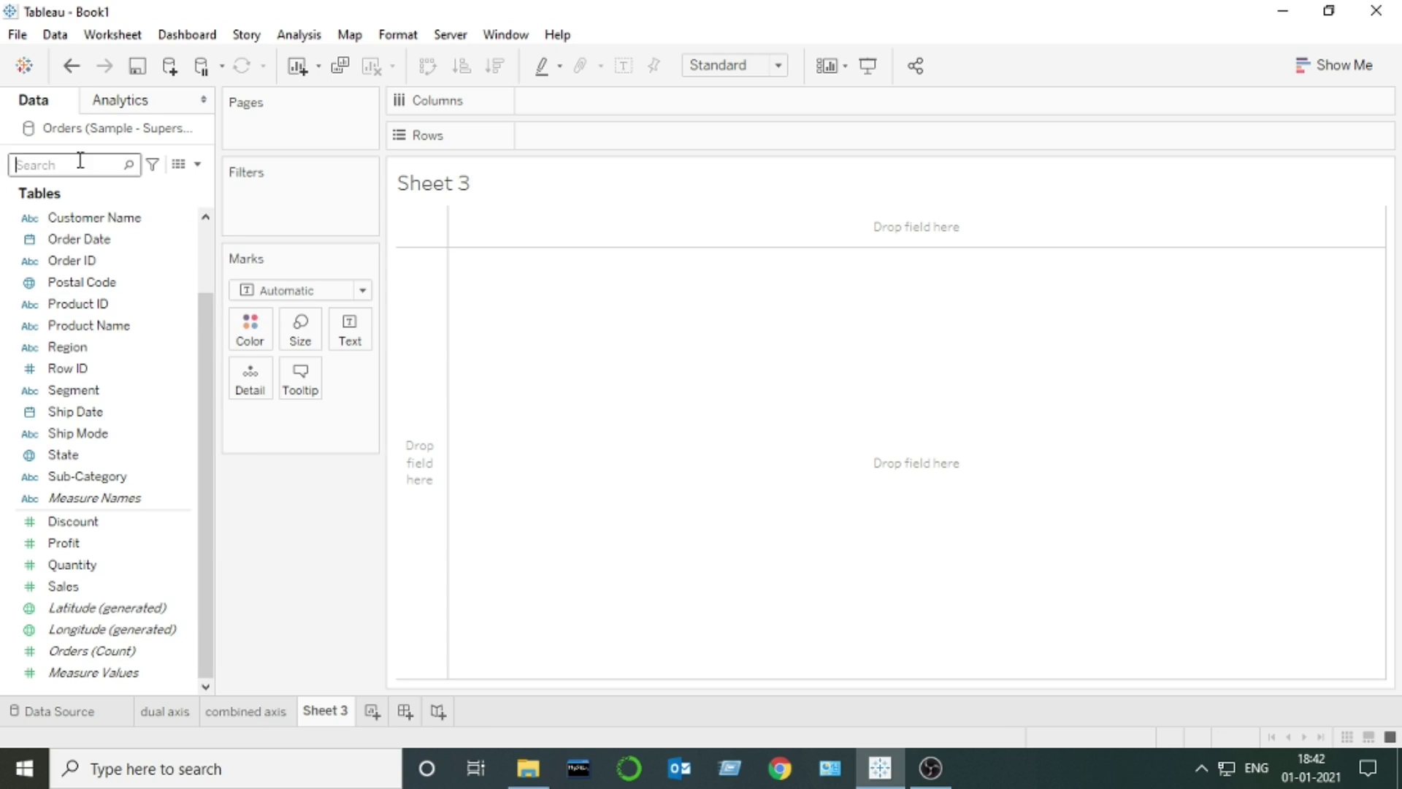
type("cate")
left_click_drag(73, 217, 606, 135)
left_click(129, 164)
type("sa")
mouse_move(70, 233)
left_mouse_down()
mouse_move(98, 251)
mouse_move(729, 168)
mouse_move(600, 94)
mouse_move(604, 106)
left_mouse_up()
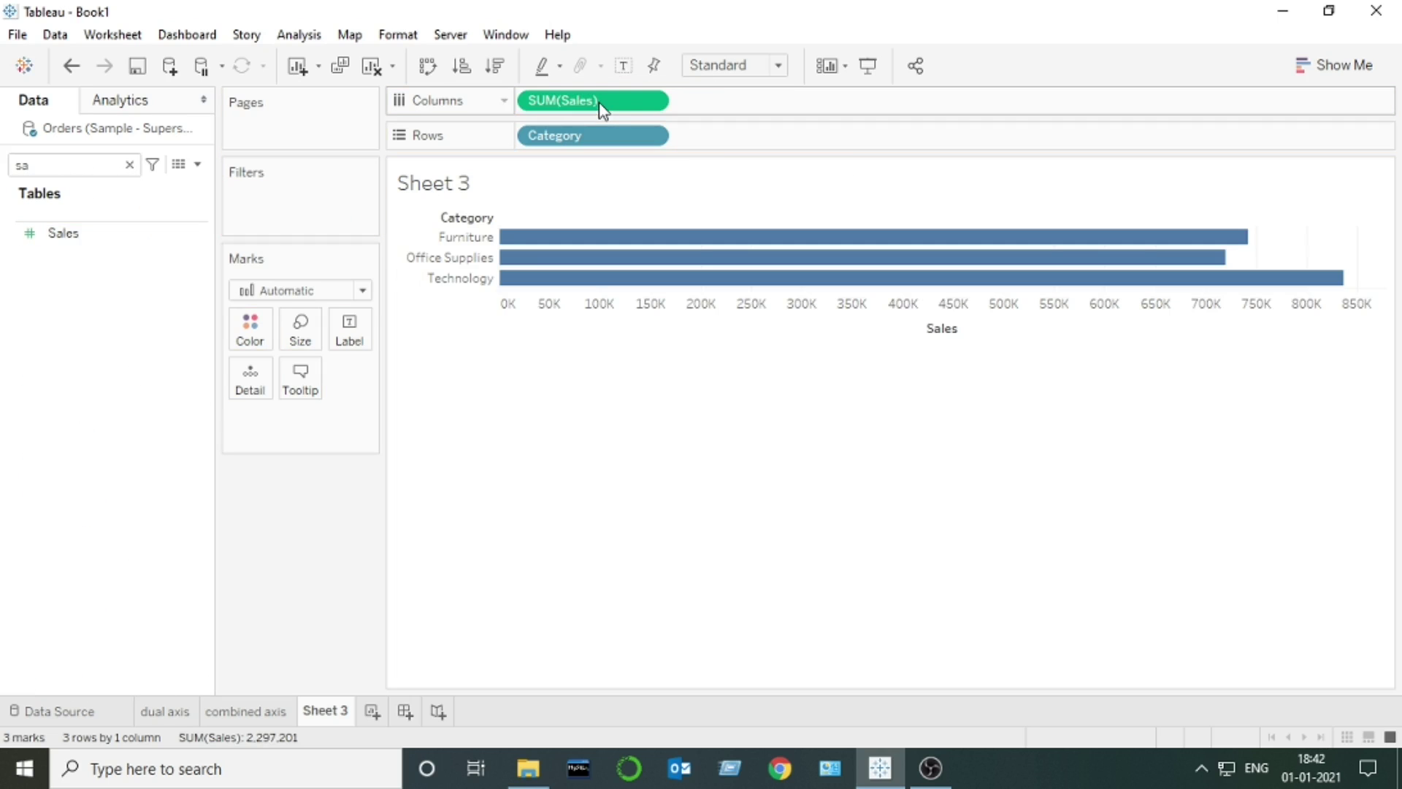
left_click(423, 67)
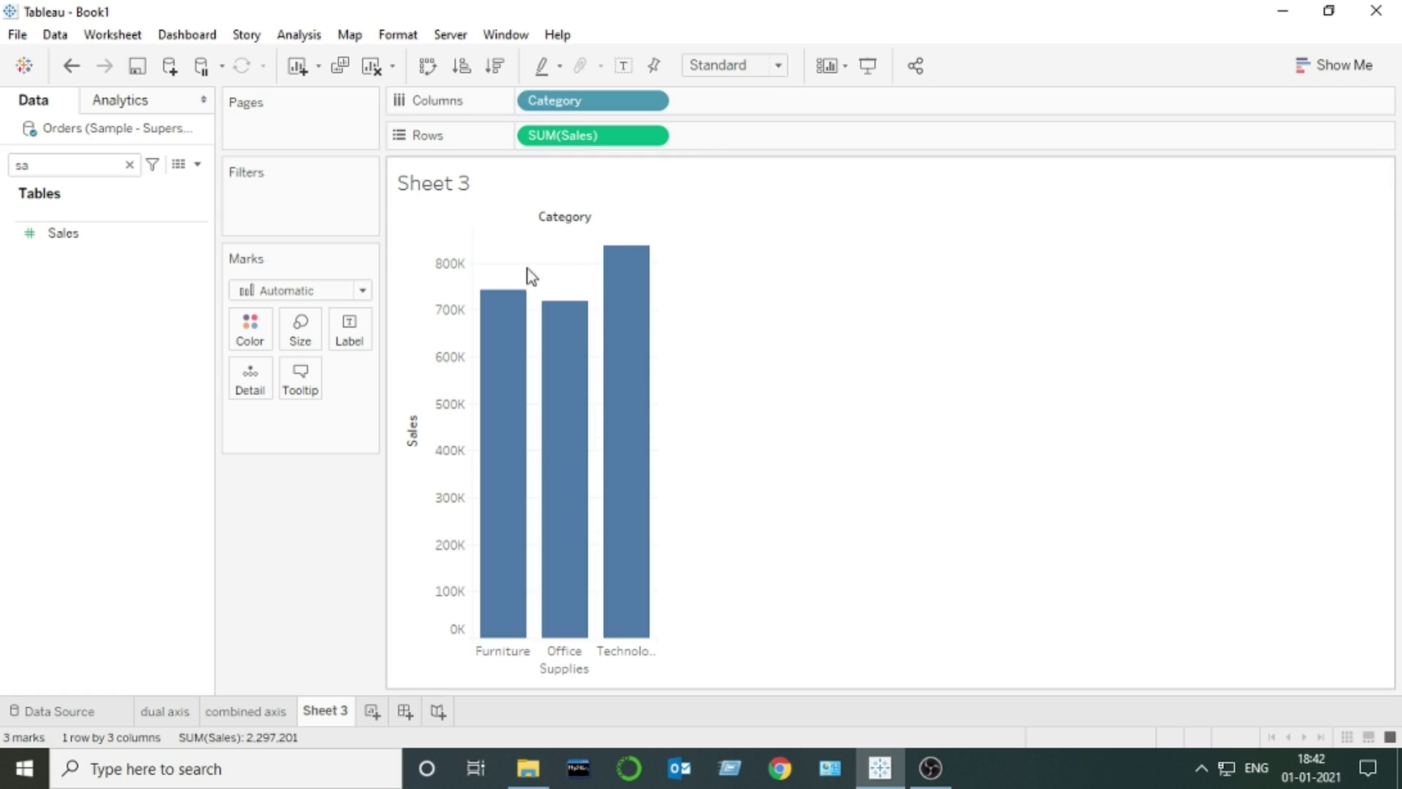
- Clear the field search and check the dual axis sheet for reference before returning to Sheet 3
left_click(130, 164)
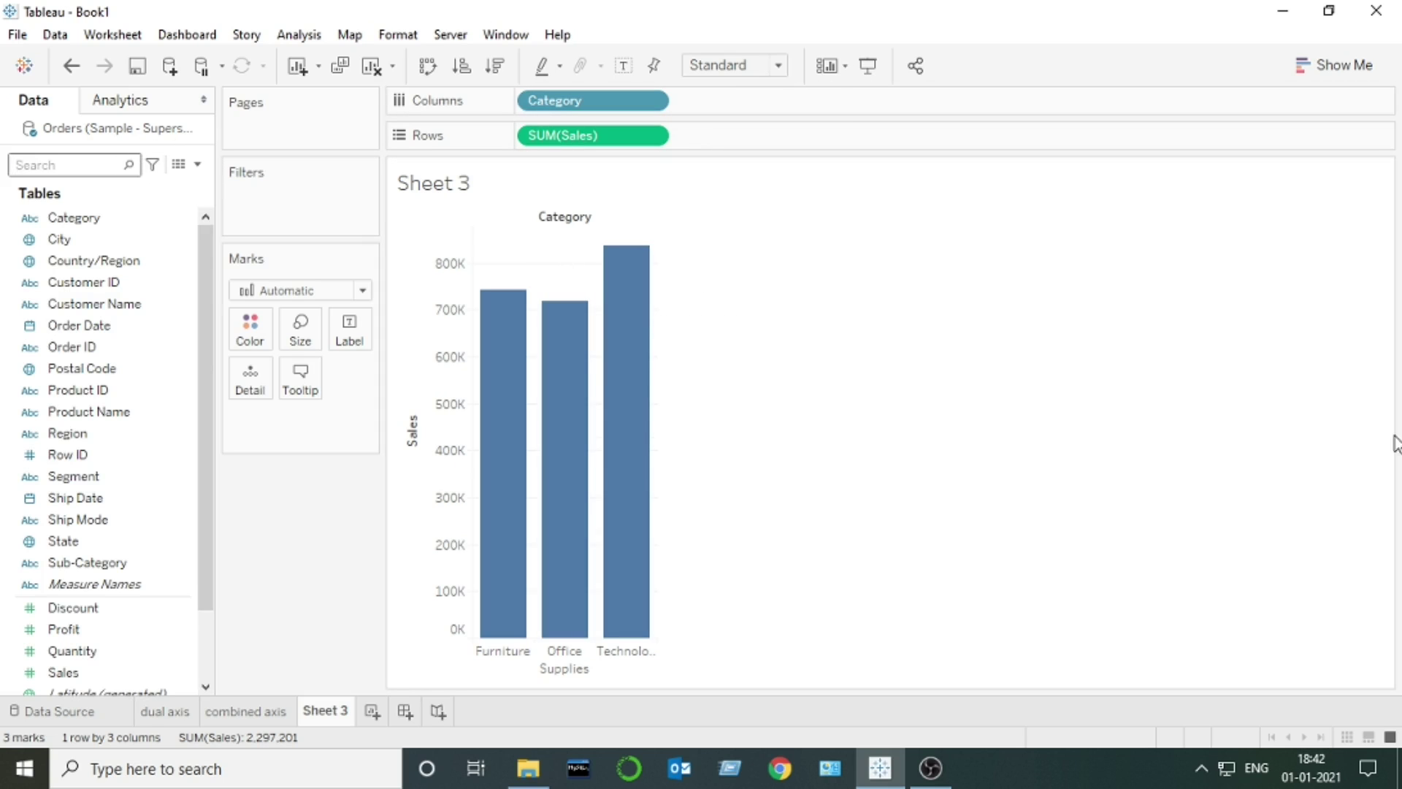
left_click(164, 710)
left_click(324, 711)
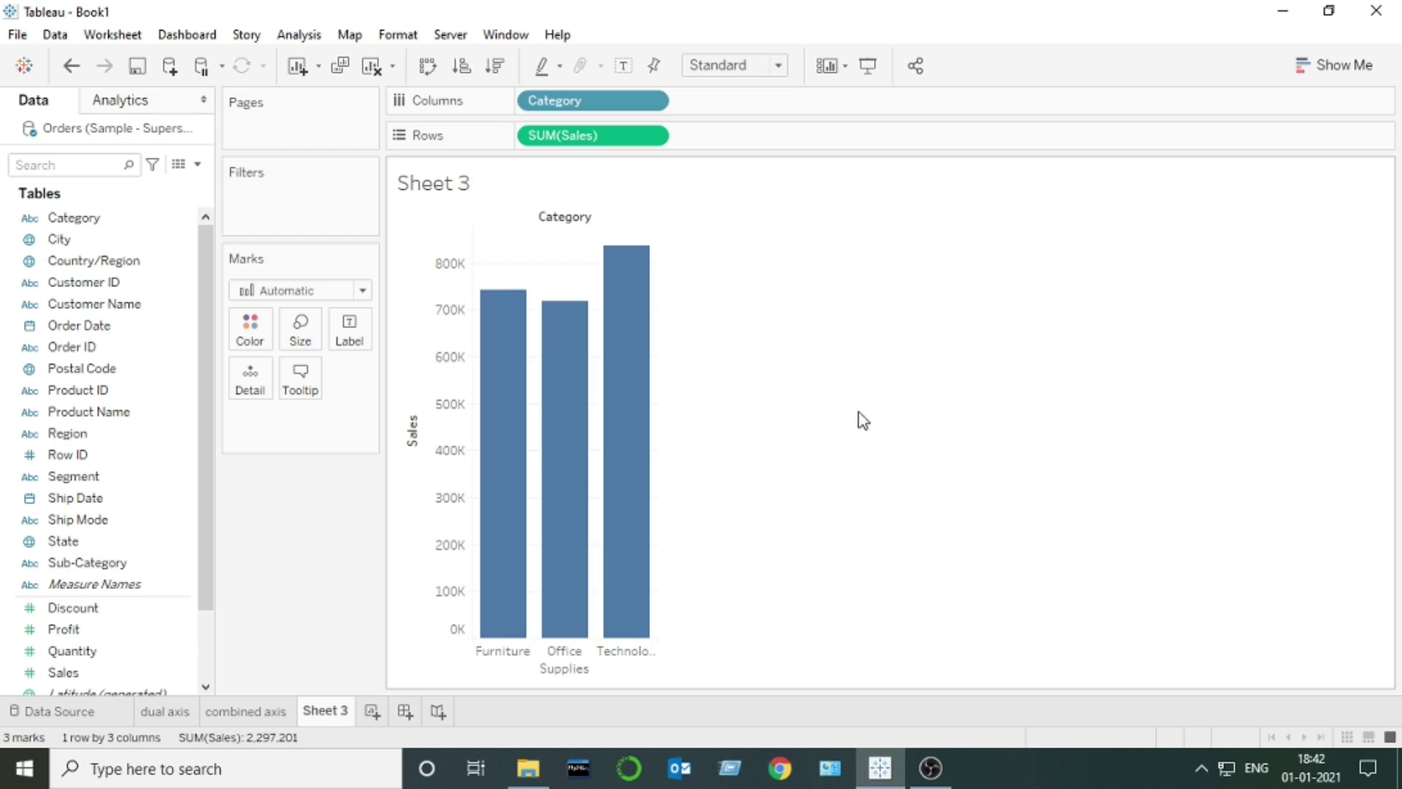
scroll(110, 438, "down", 2)
- Add Profit beside Sales, make it a dual axis, and fit the chart to Entire View
left_click_drag(69, 542, 771, 131)
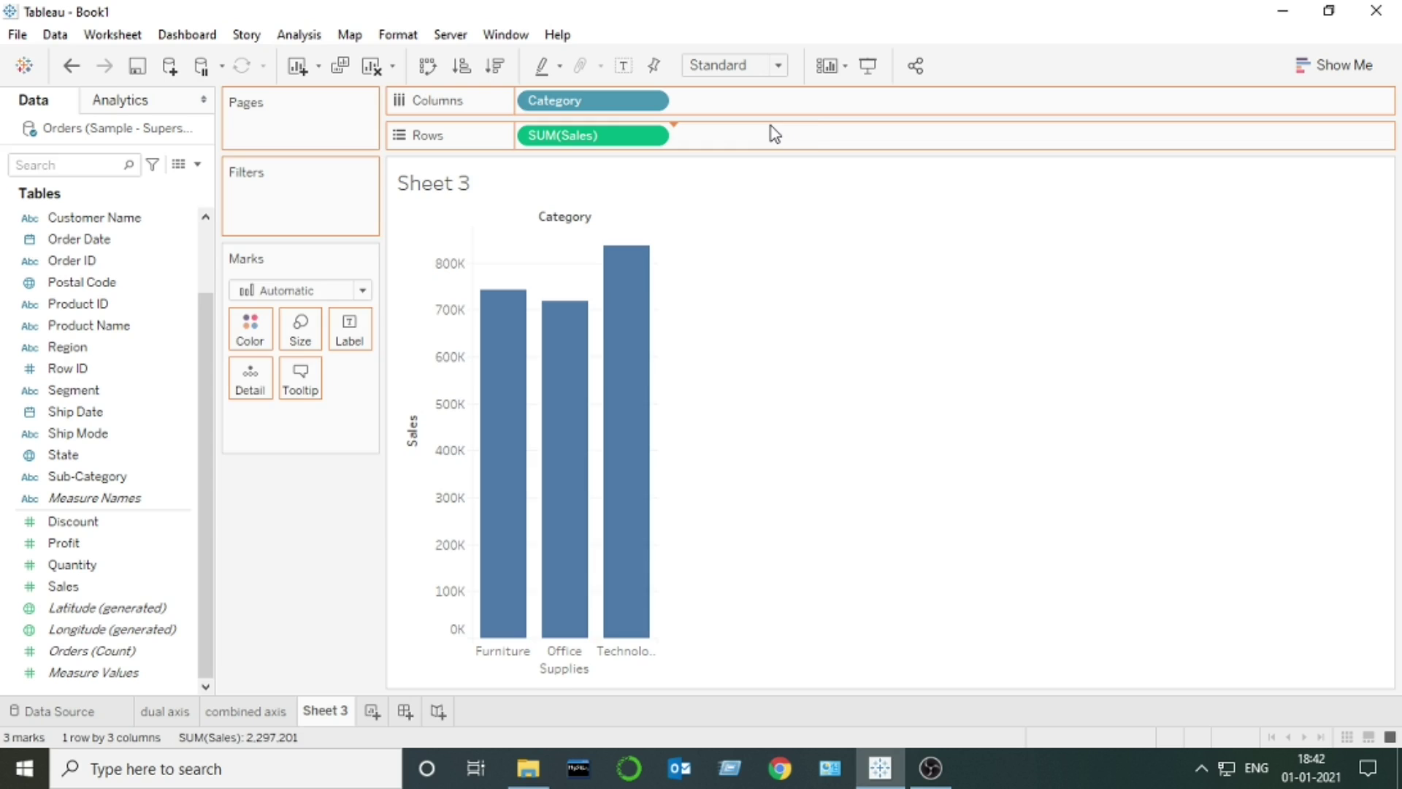
left_click(805, 137)
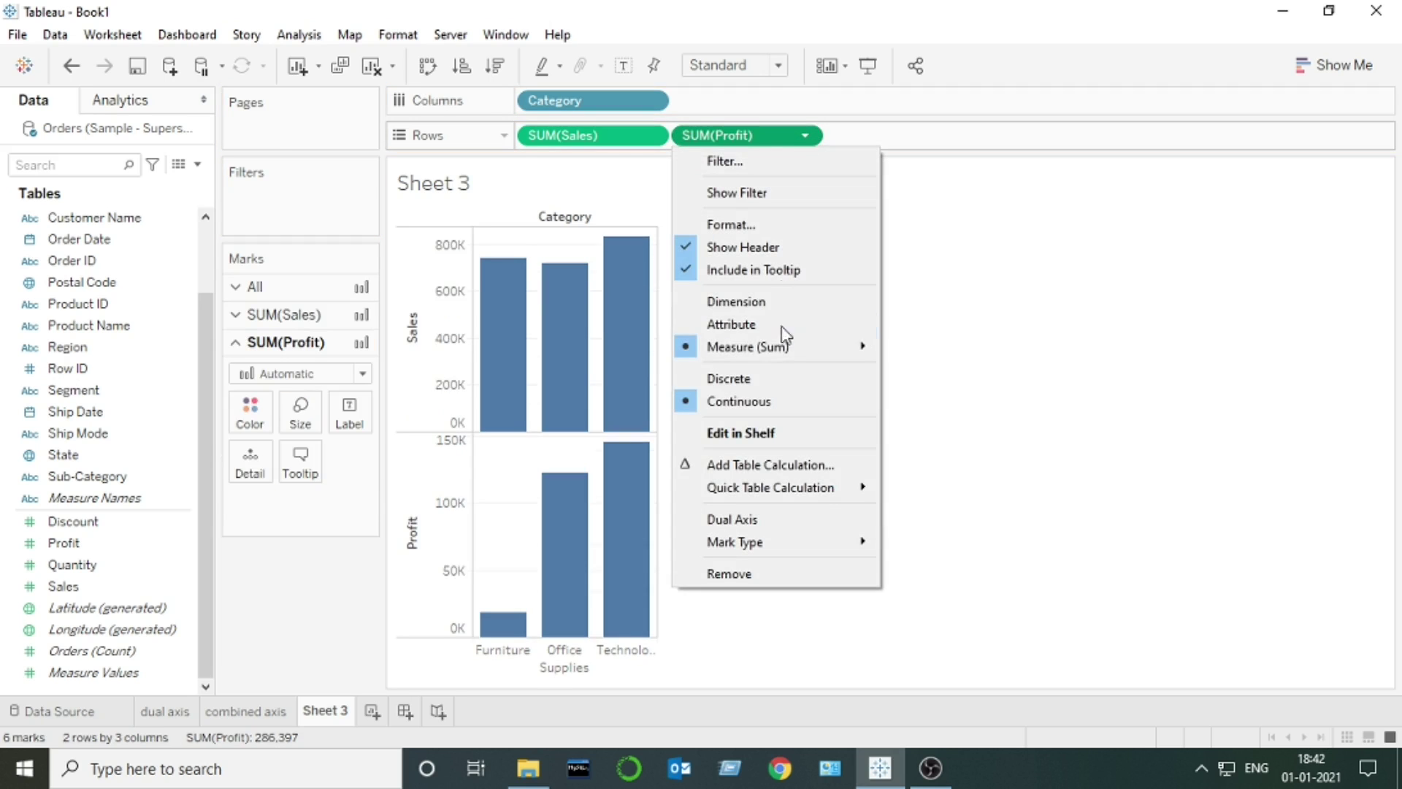
left_click(734, 519)
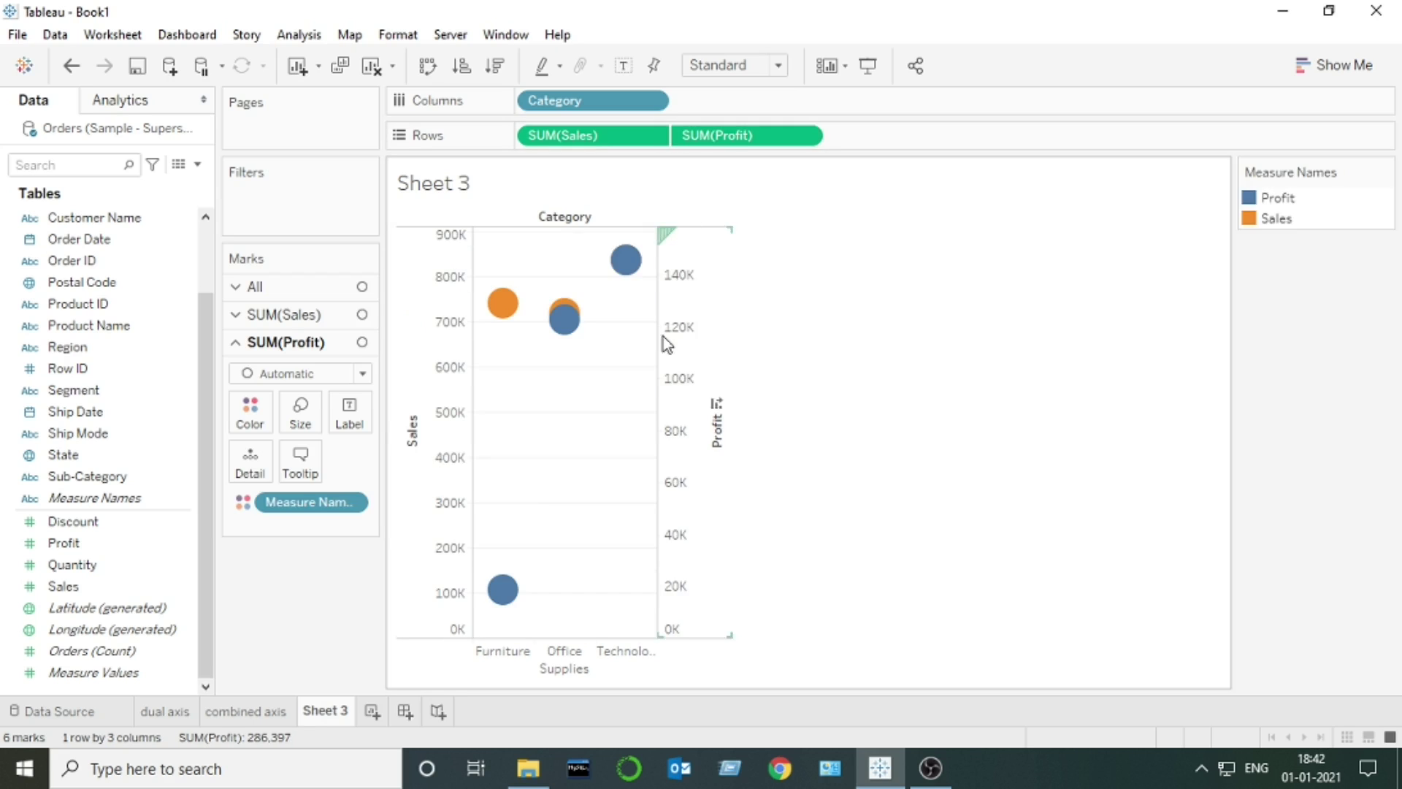
left_click(782, 68)
left_click(760, 138)
- Change the SUM(Sales) mark type to Bar
left_click(319, 316)
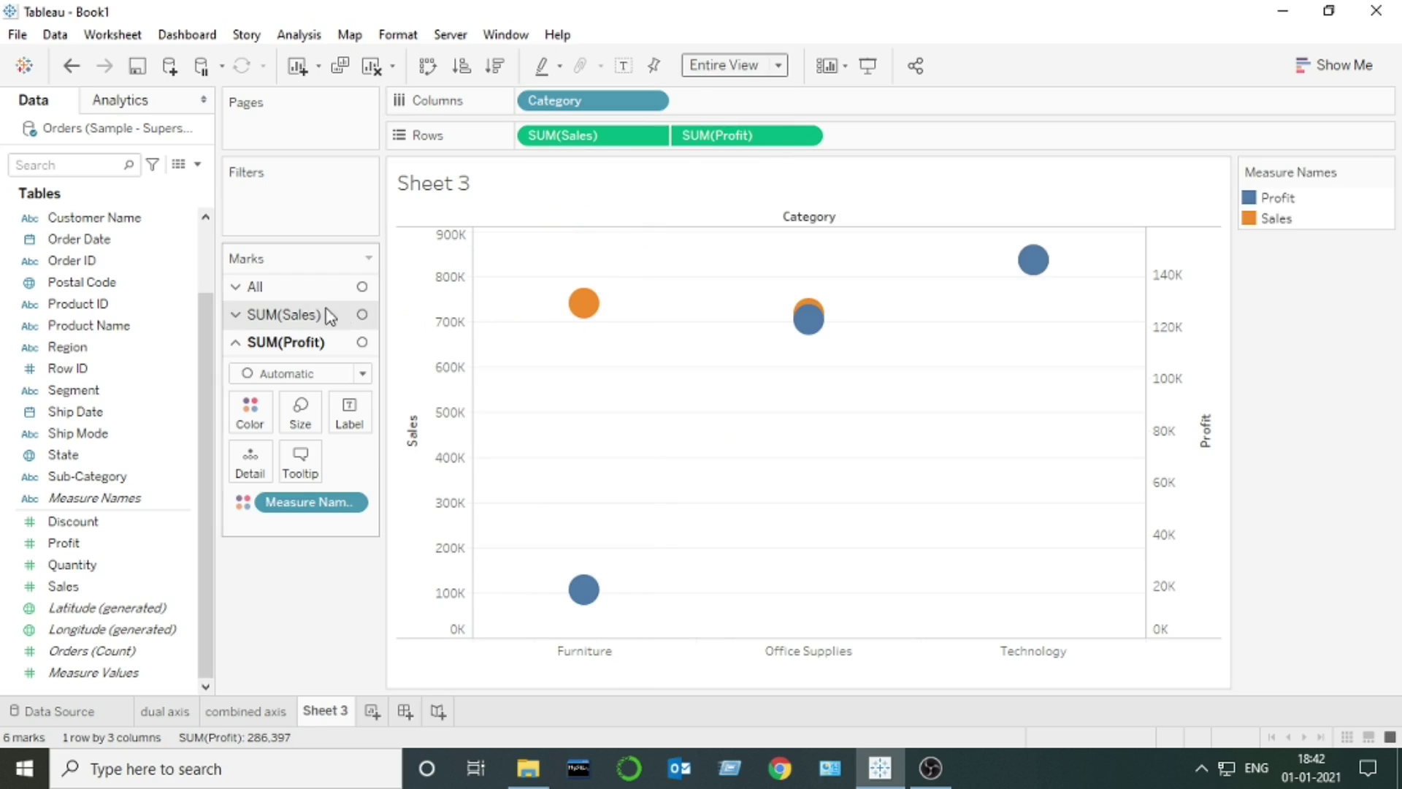
left_click(358, 346)
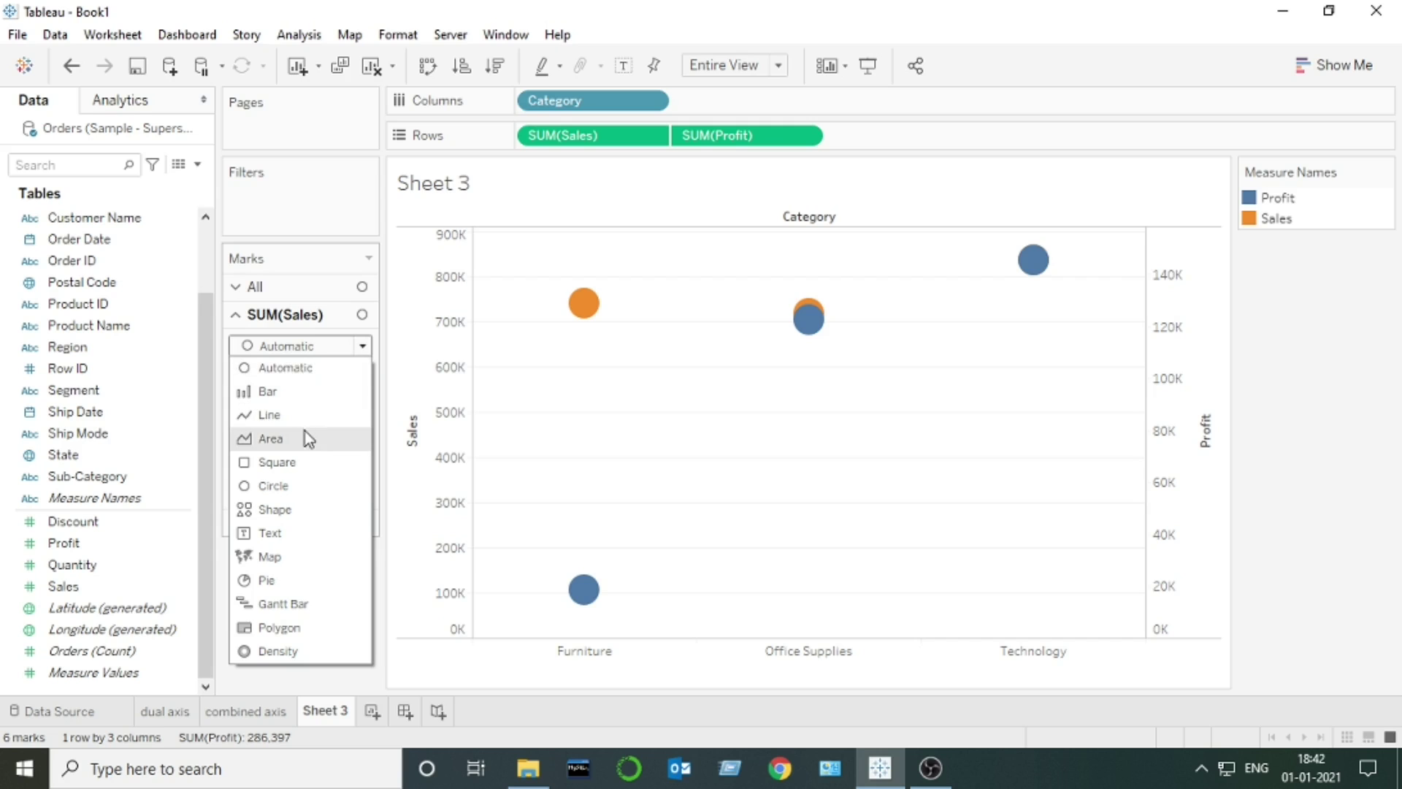
left_click(307, 398)
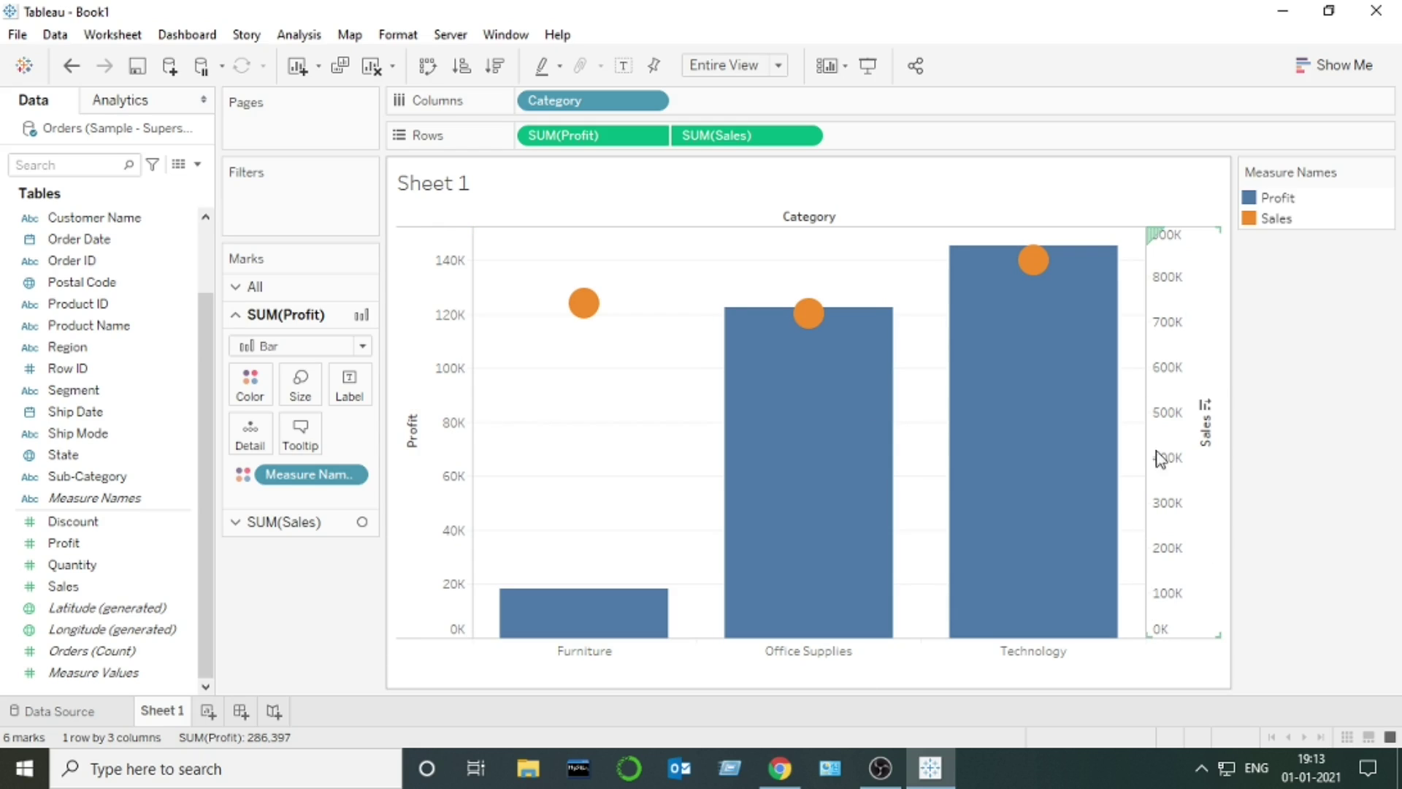
- Synchronize the Profit and Sales axes so both run 0 to 900K
right_click(1174, 410)
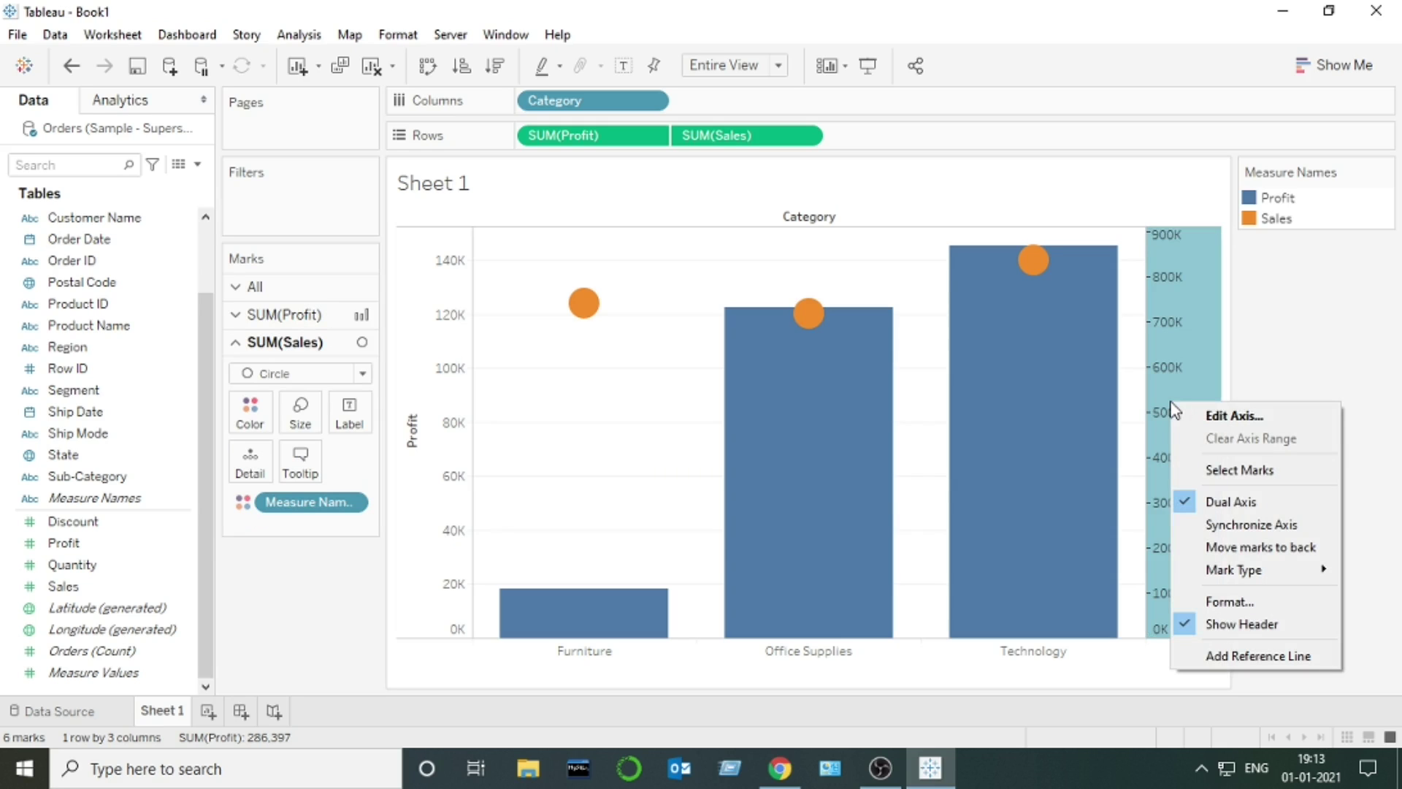
left_click(1257, 525)
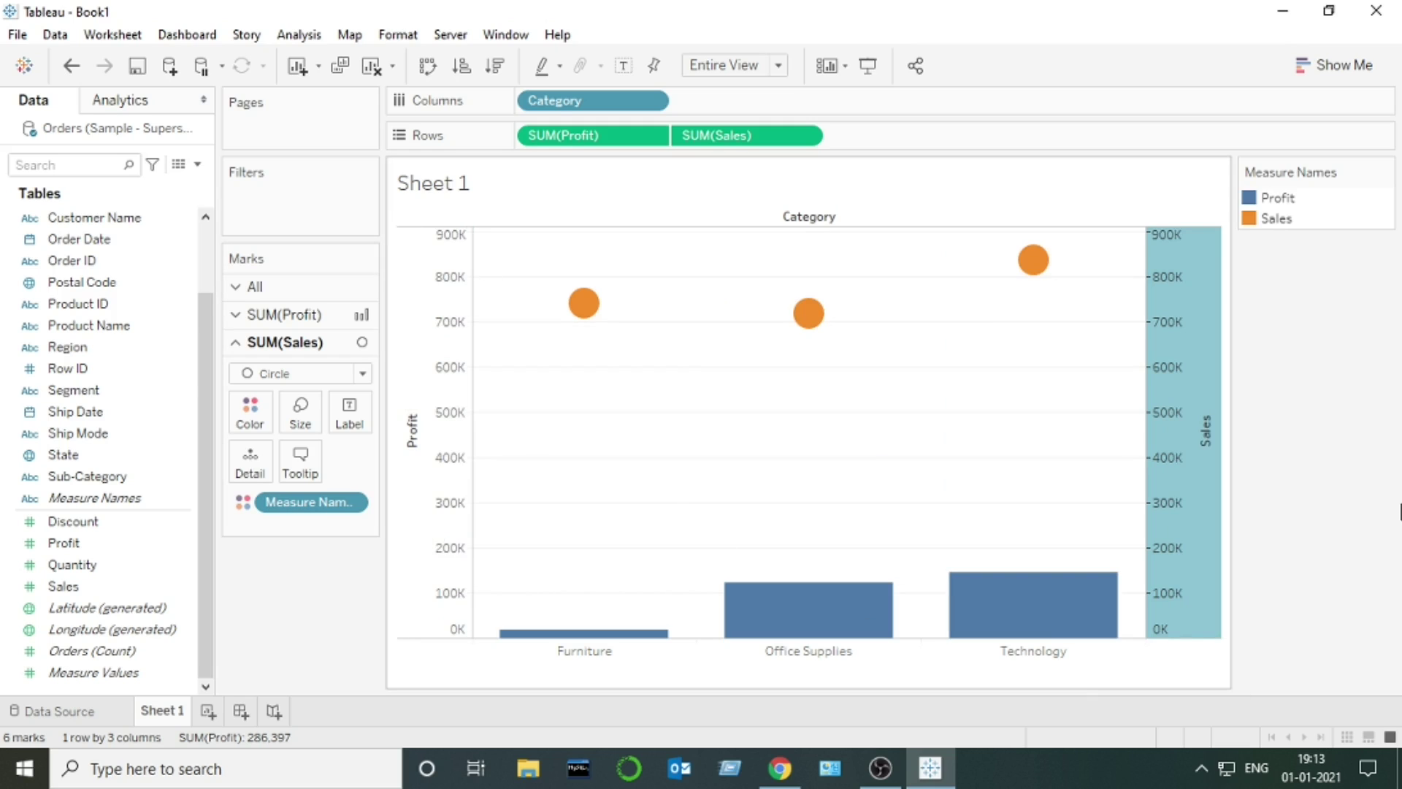
left_click(1384, 385)
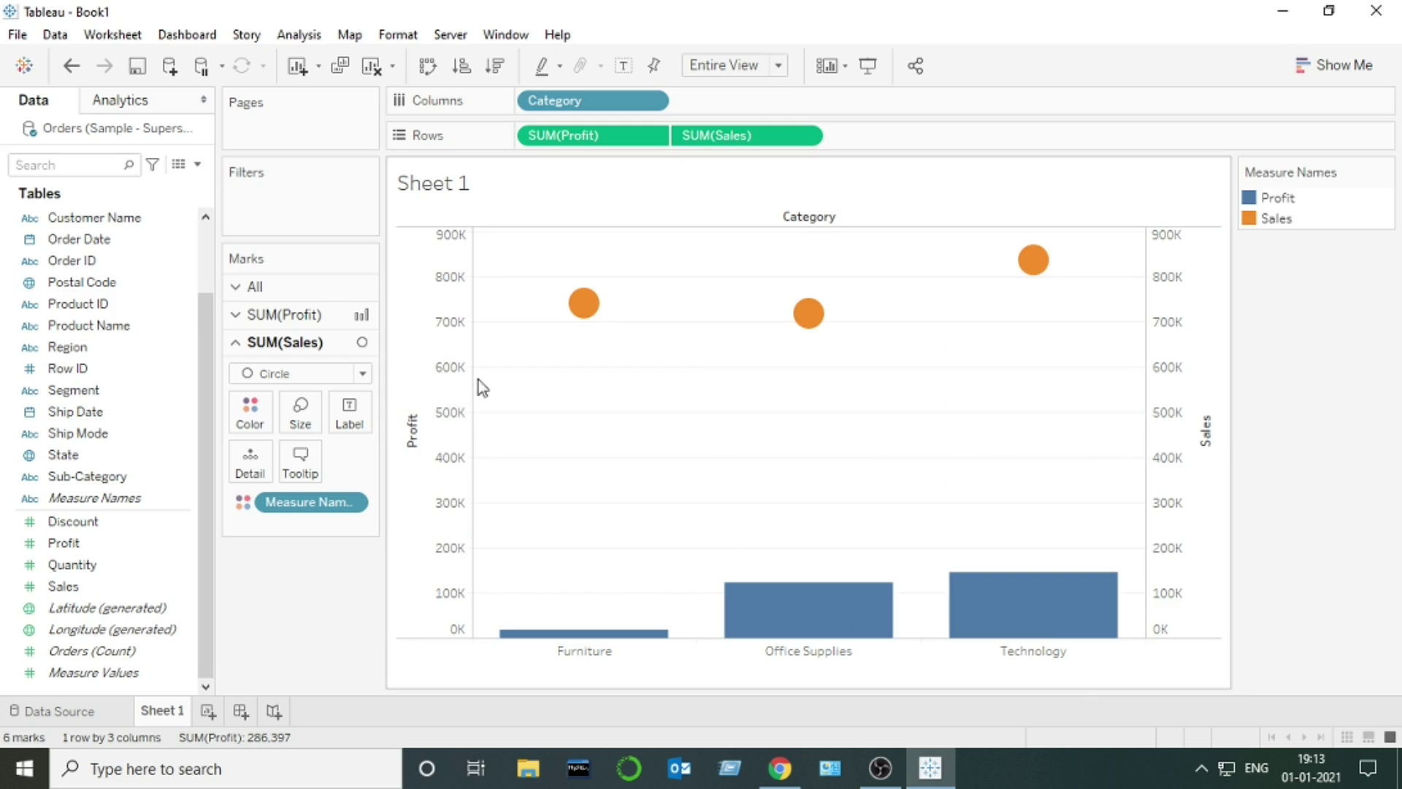